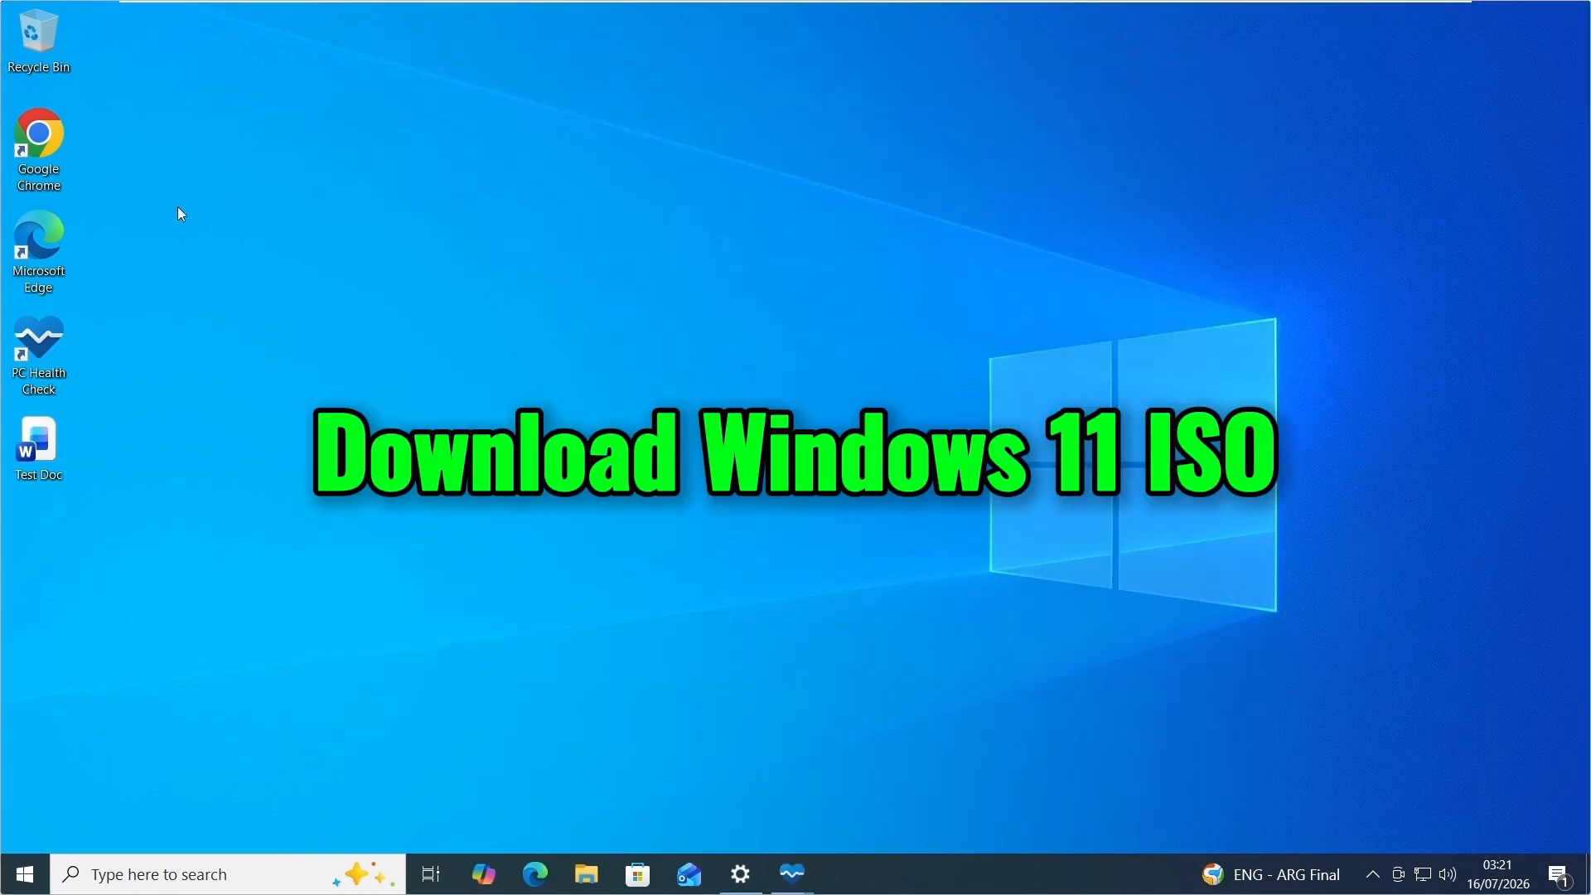
Open Chrome, search the web for "windows 11 iso x64", and open Microsoft's Download Windows 11 page to check the current release.
{"action": "double_click", "coordinate": [53, 136]}
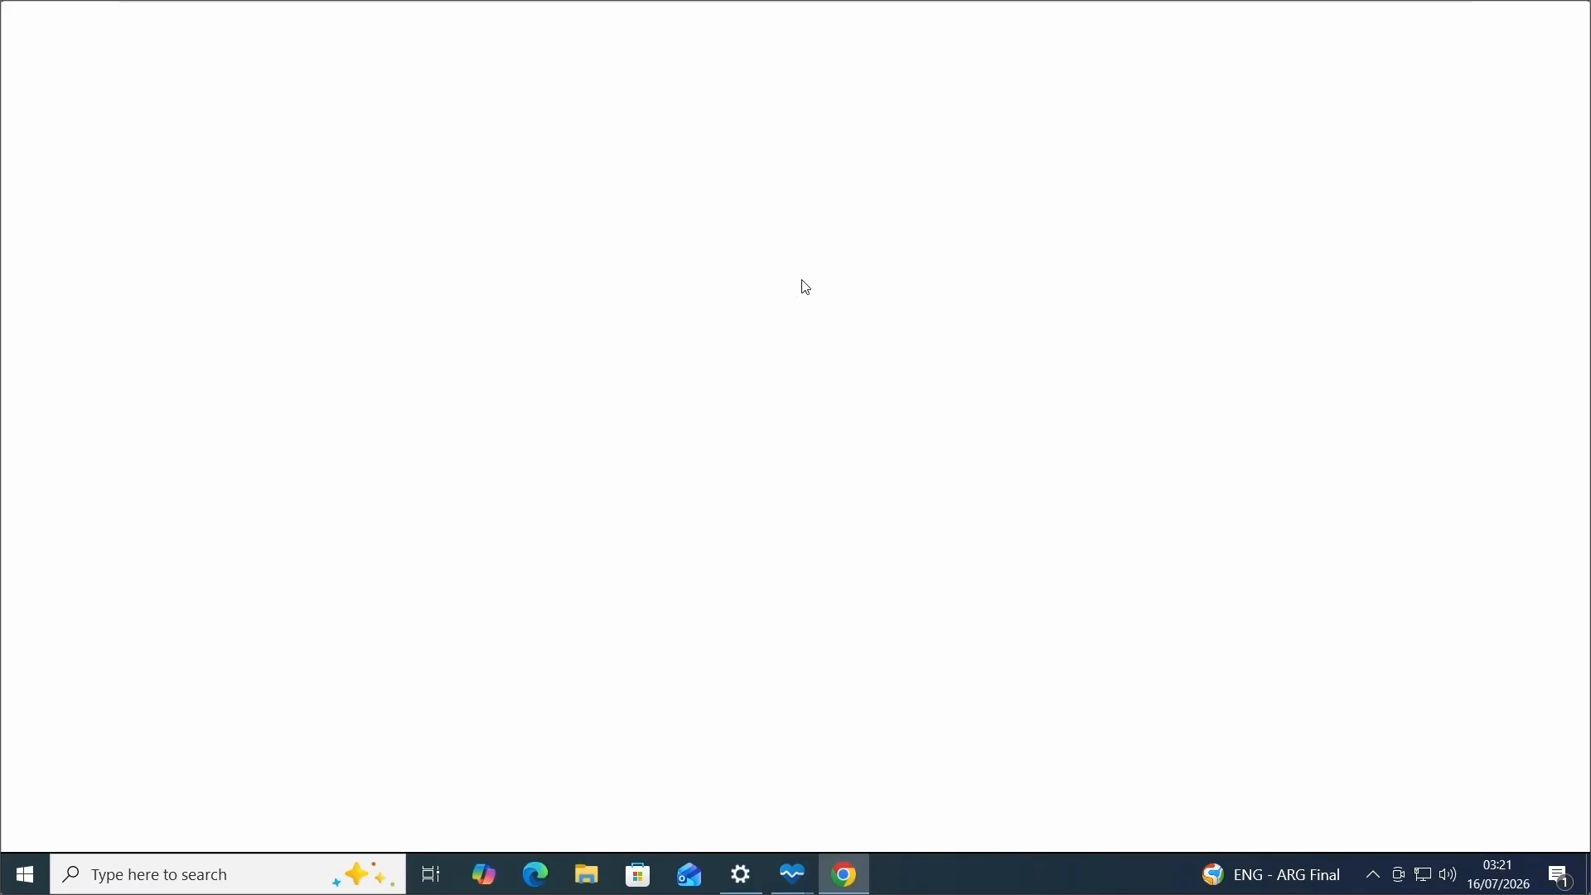
{"action": "left_click", "coordinate": [636, 66]}
{"action": "type", "text": "windows 11 iso"}
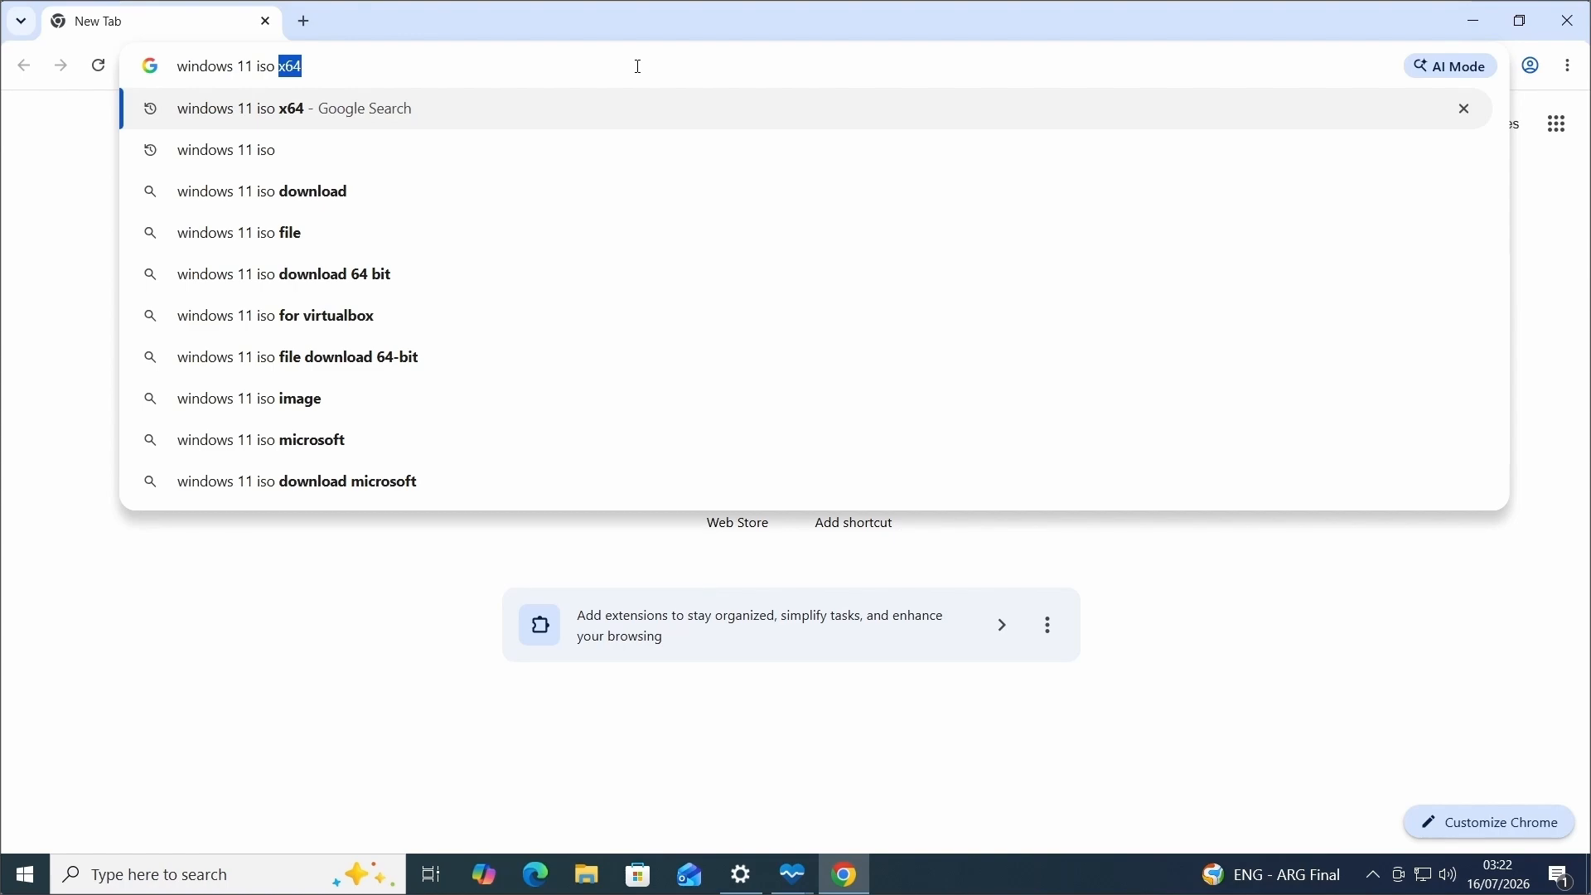
{"action": "key", "text": "Return"}
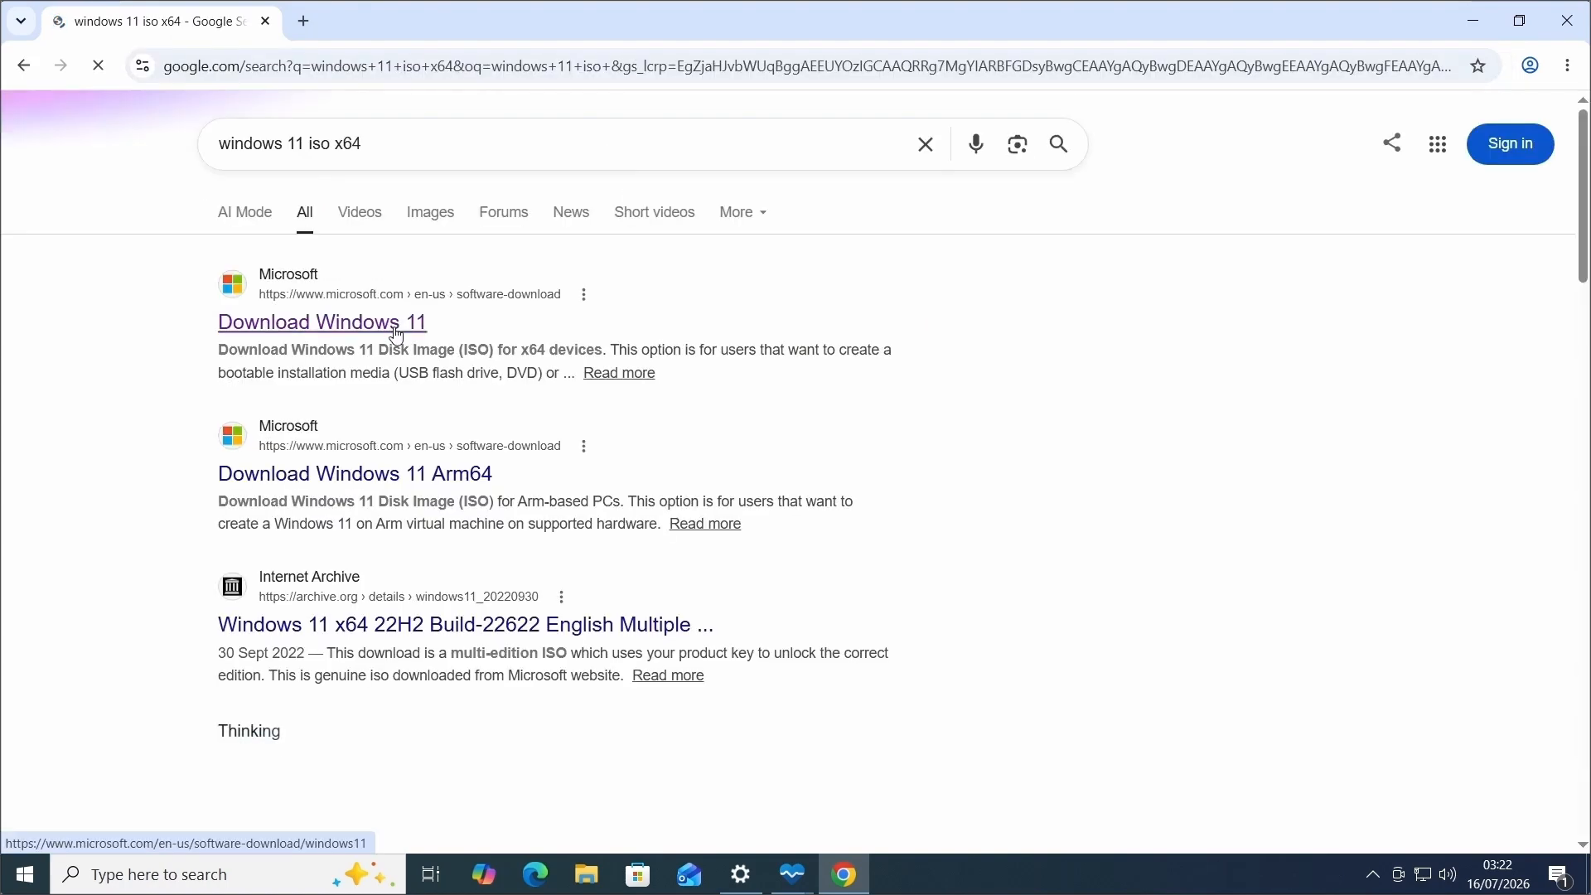
{"action": "left_click", "coordinate": [396, 335]}
{"action": "left_click_drag", "start_coordinate": [410, 274], "coordinate": [502, 280]}
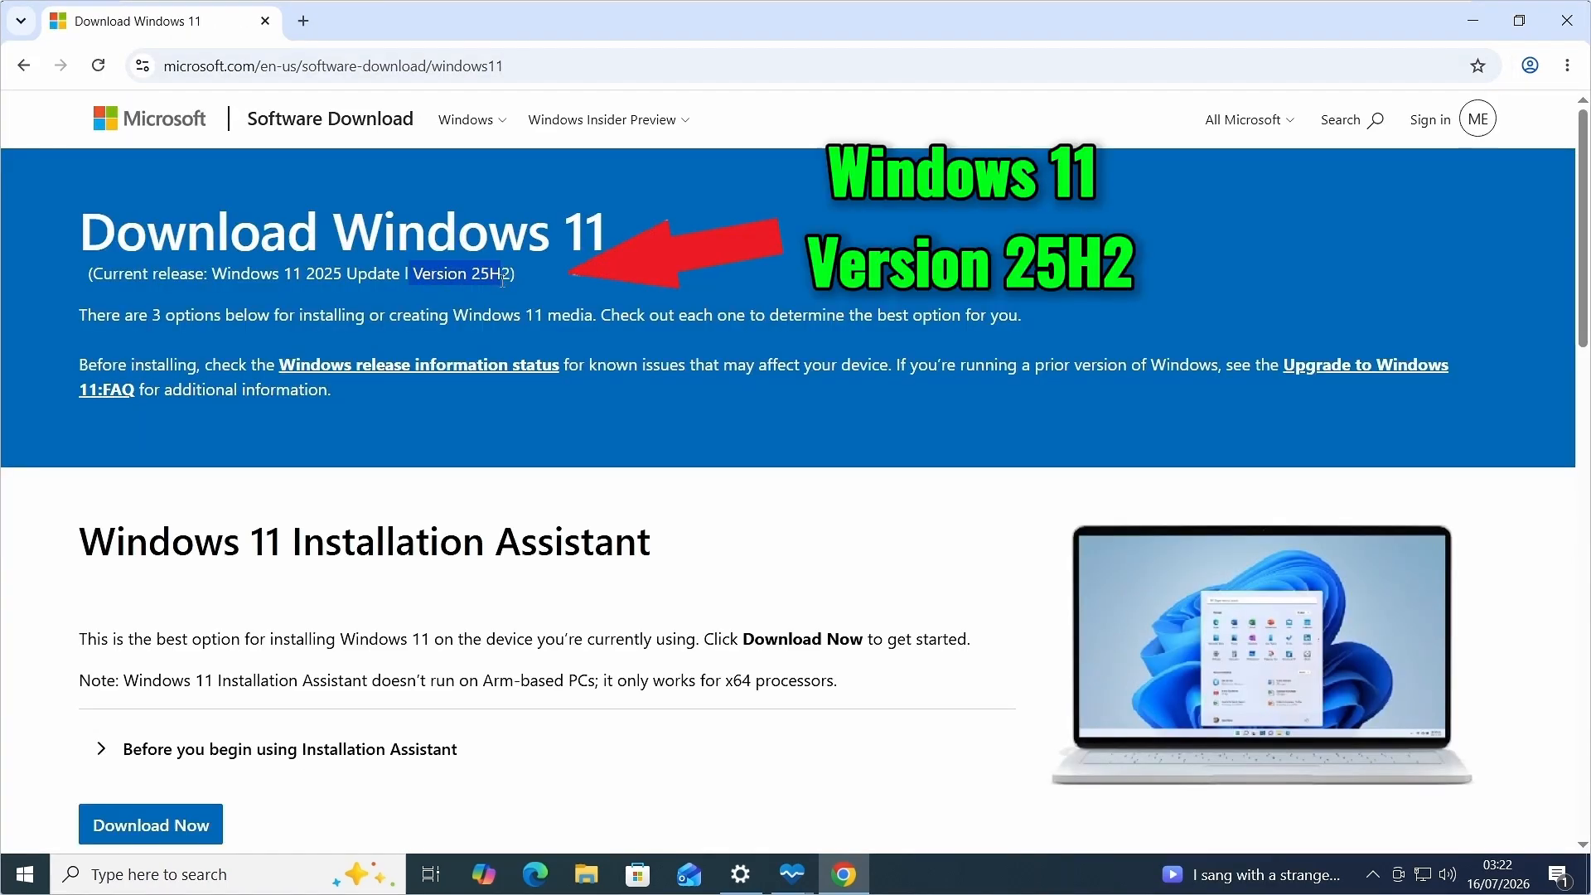
Choose Windows 11 (multi-edition ISO for x64 devices) as the disk image download and confirm it.
{"action": "scroll", "coordinate": [674, 464], "scroll_direction": "down", "scroll_amount": 10}
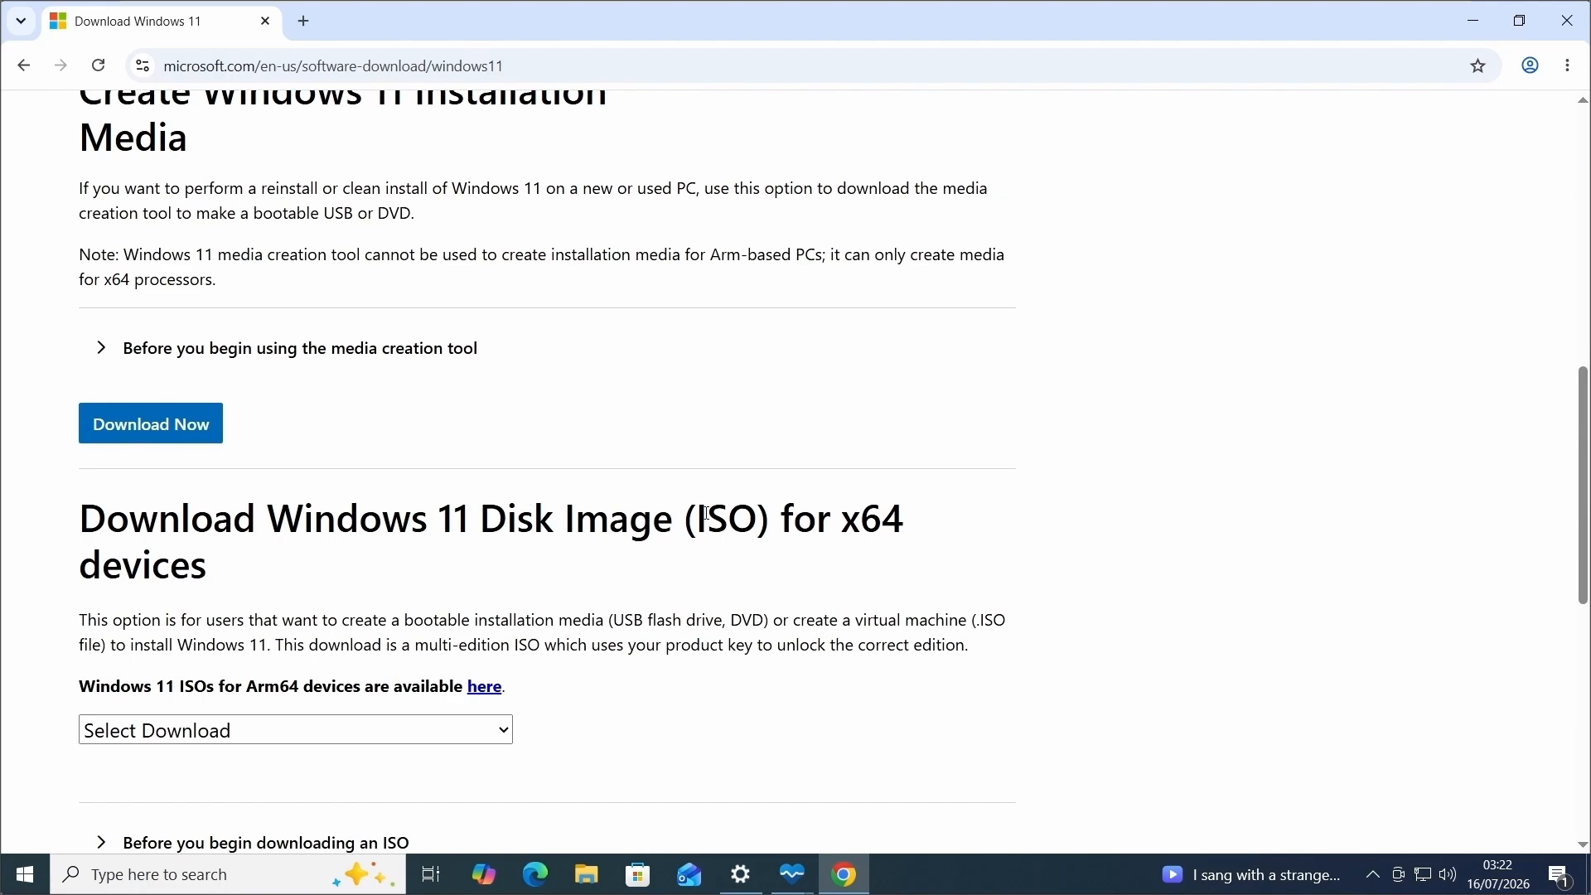
{"action": "left_click_drag", "start_coordinate": [565, 518], "coordinate": [782, 575]}
{"action": "scroll", "coordinate": [735, 579], "scroll_direction": "down", "scroll_amount": 3}
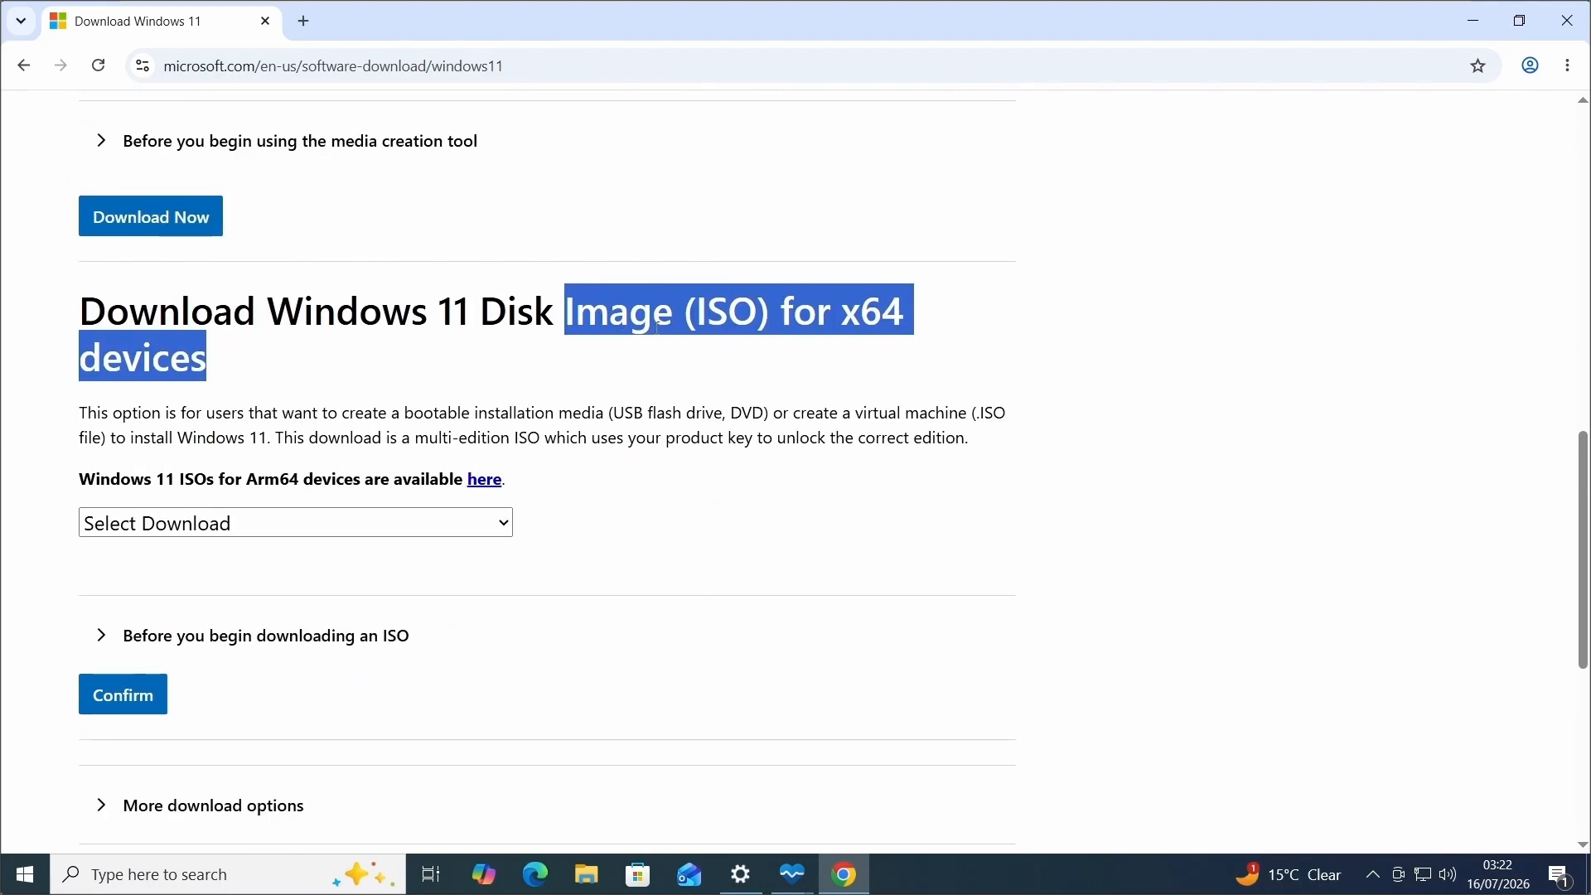
{"action": "left_click", "coordinate": [511, 524]}
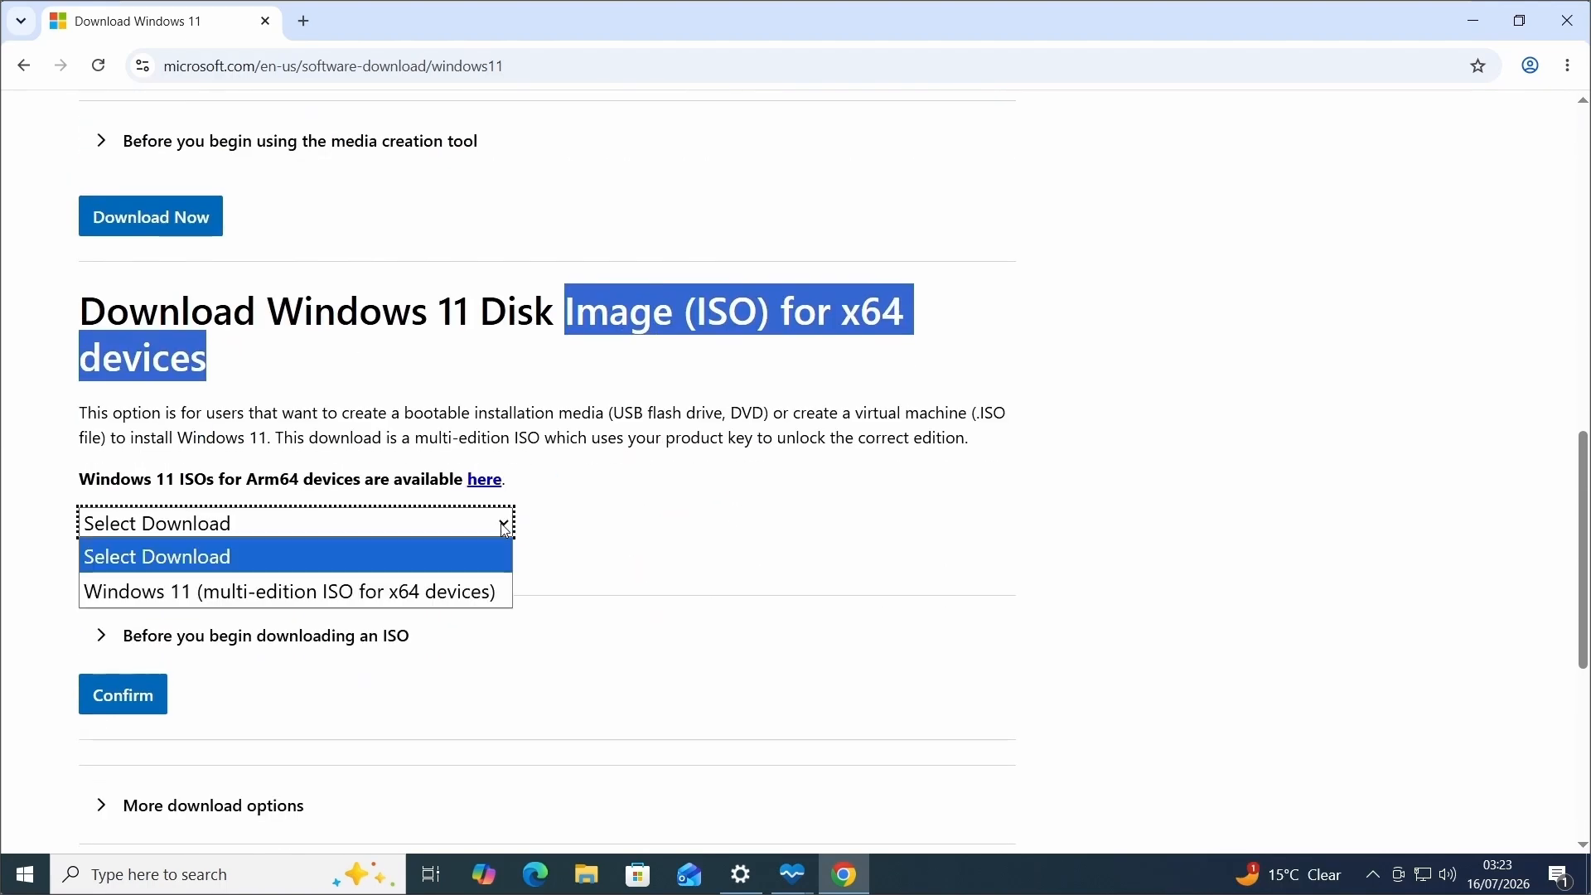
{"action": "left_click", "coordinate": [439, 598]}
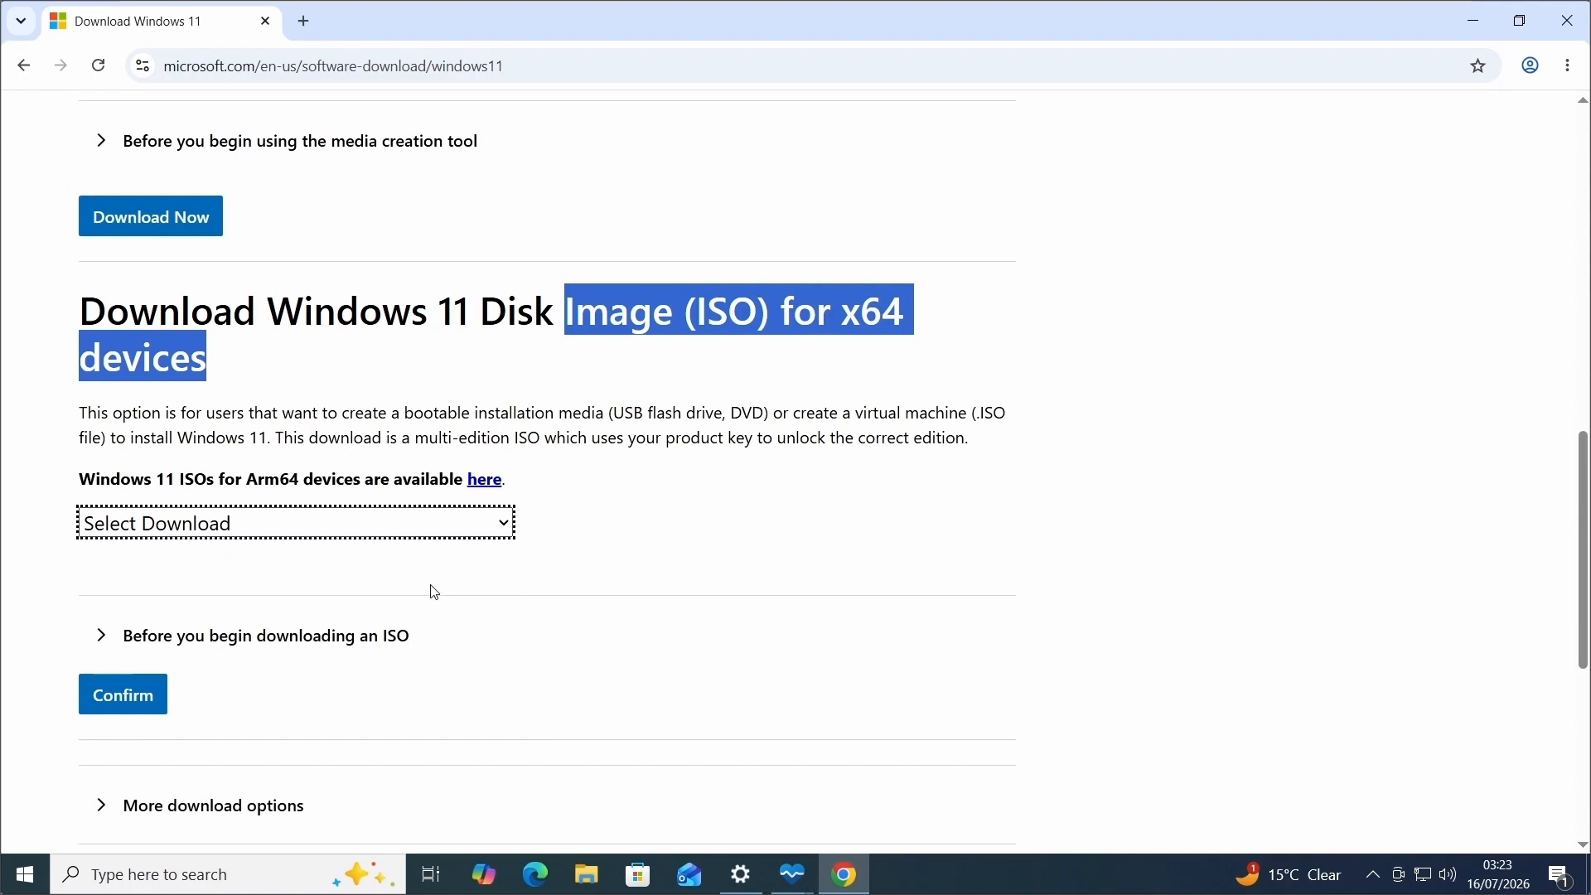
{"action": "left_click", "coordinate": [124, 696]}
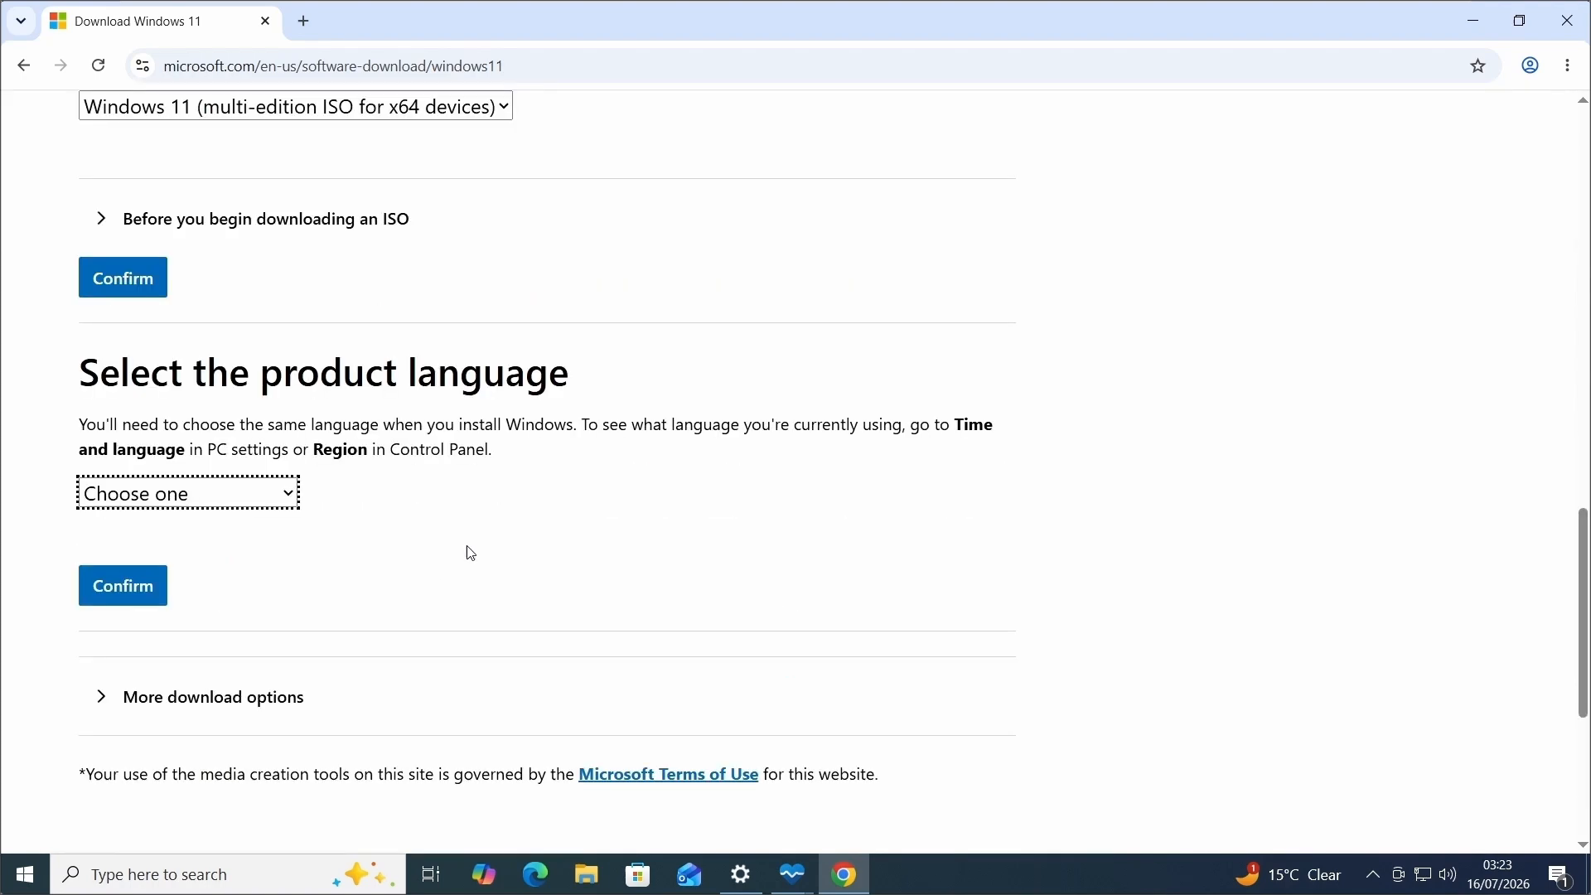
Confirm English International as the product language, start the 64-bit ISO download, and check its progress.
{"action": "left_click", "coordinate": [288, 501]}
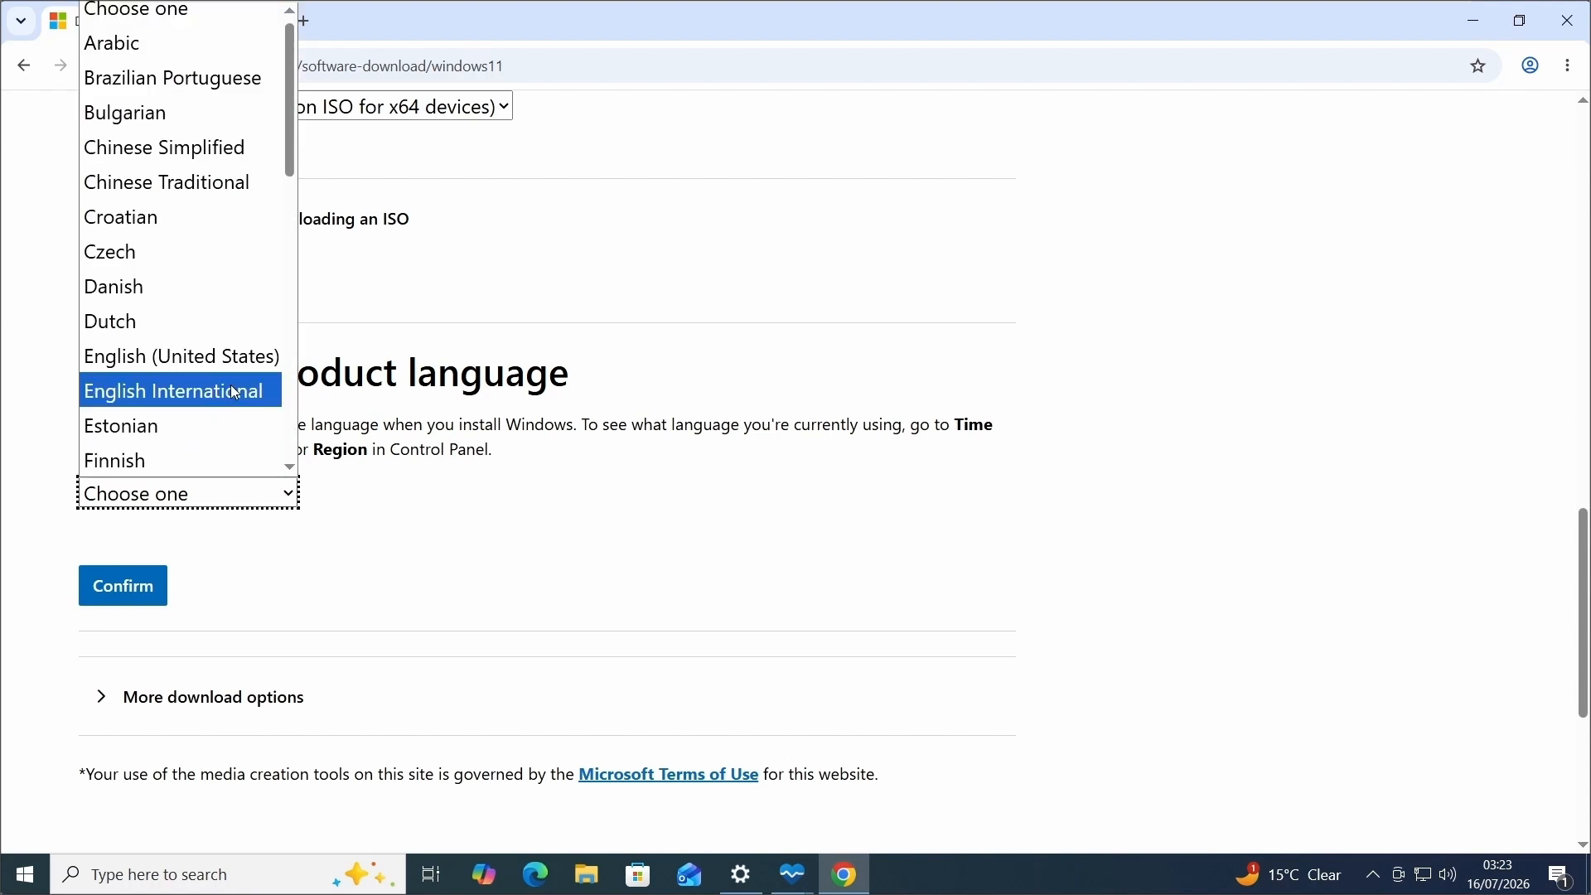
{"action": "left_click", "coordinate": [231, 386]}
{"action": "left_click", "coordinate": [123, 586]}
{"action": "left_click", "coordinate": [188, 184]}
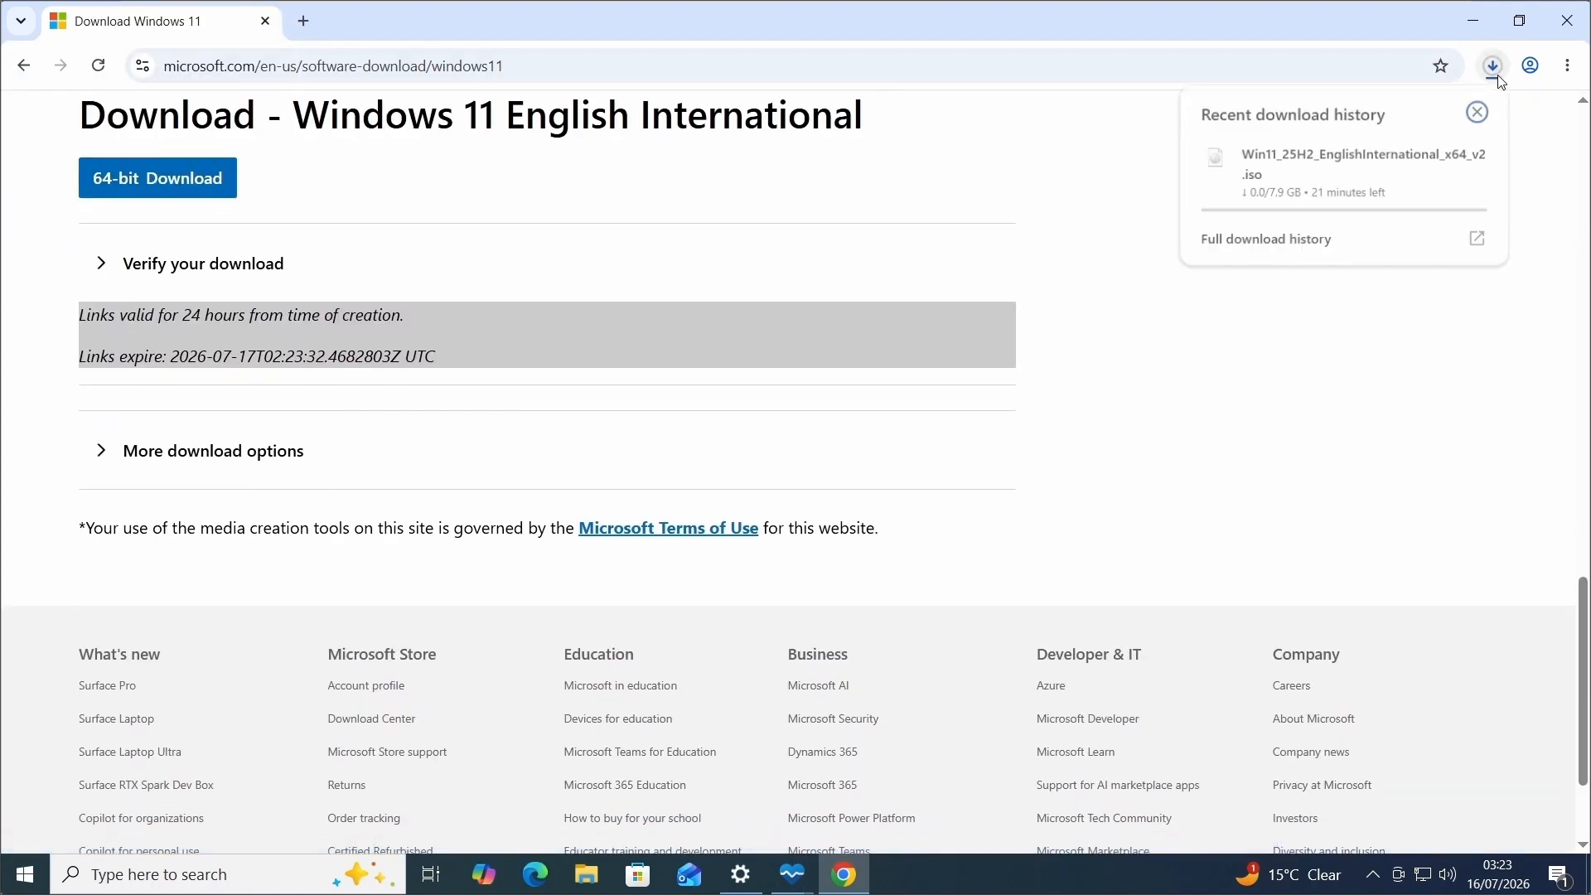
{"action": "left_click", "coordinate": [1495, 68]}
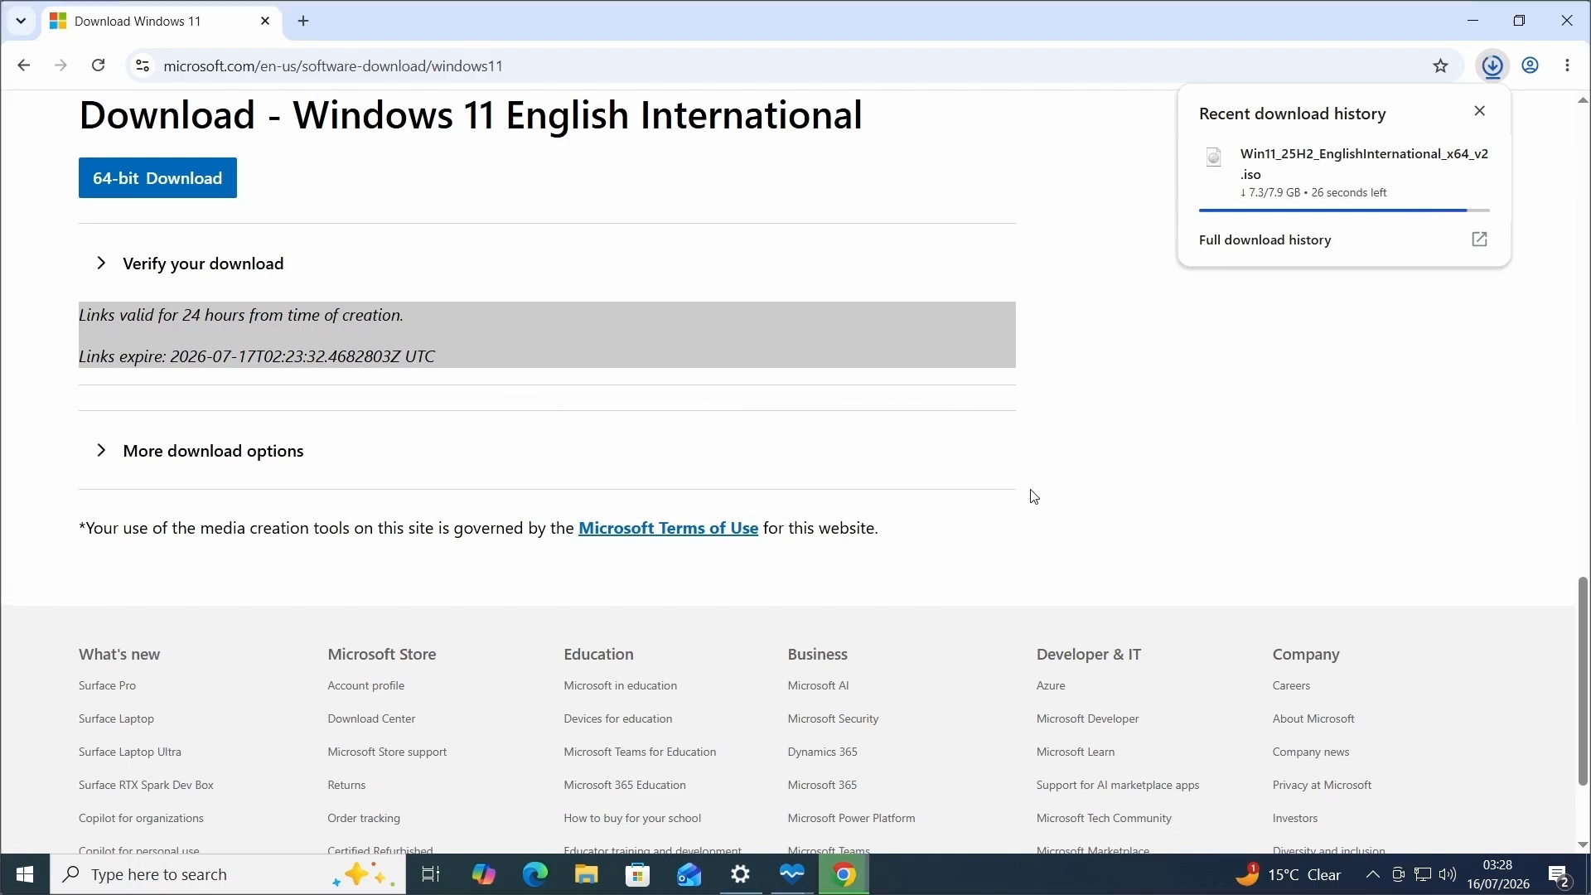
Search for "rufus" in a new browser tab and open the official rufus.ie site.
{"action": "key", "text": "ctrl+t"}
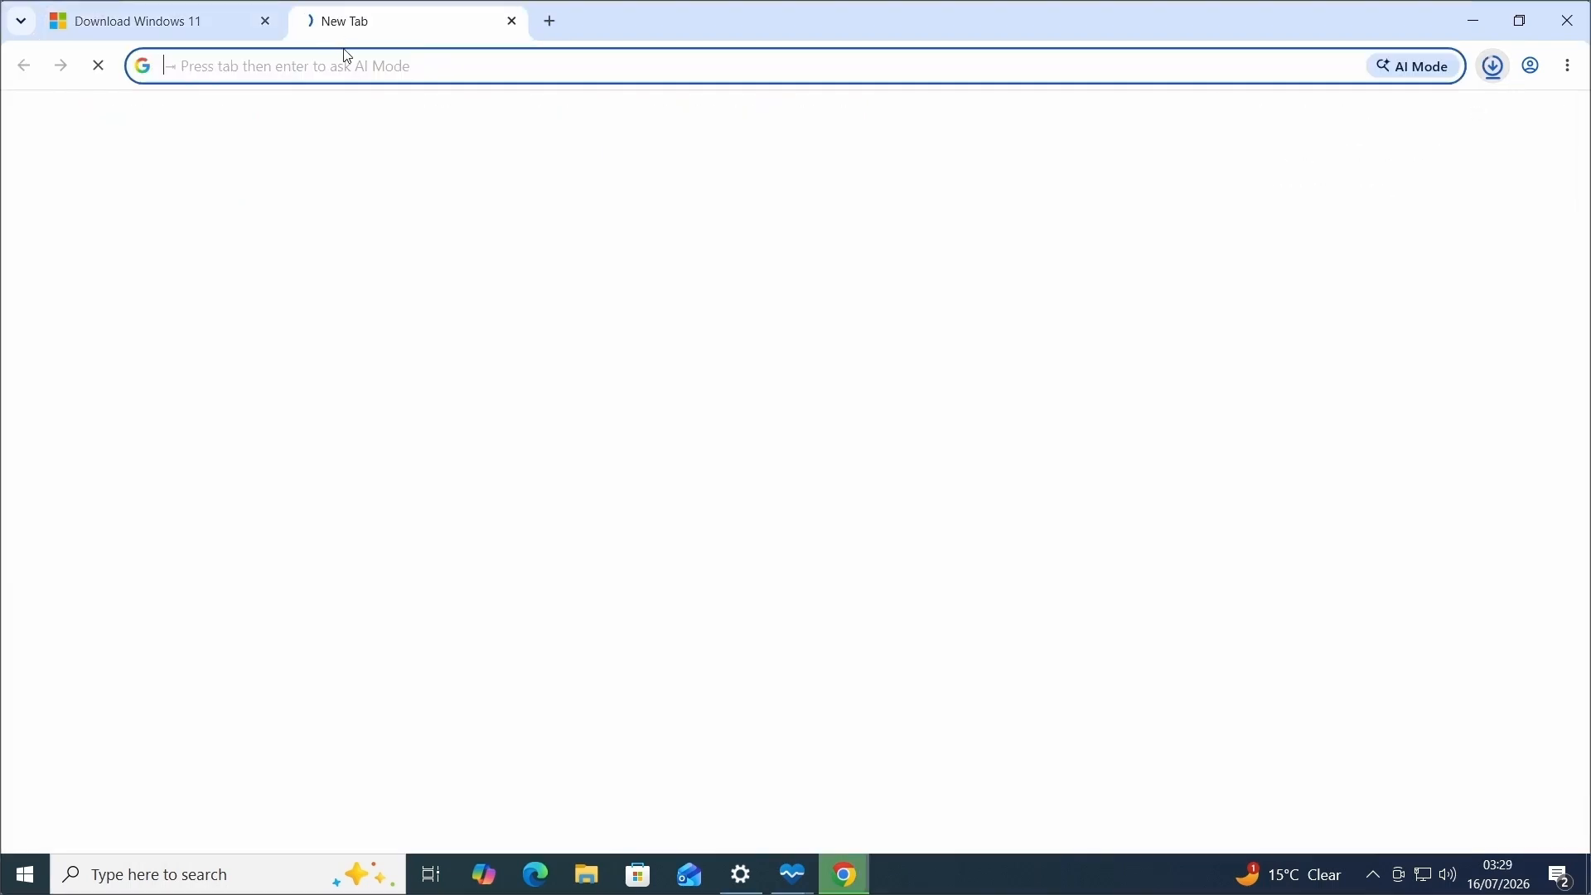
{"action": "left_click", "coordinate": [348, 66]}
{"action": "type", "text": "rufus"}
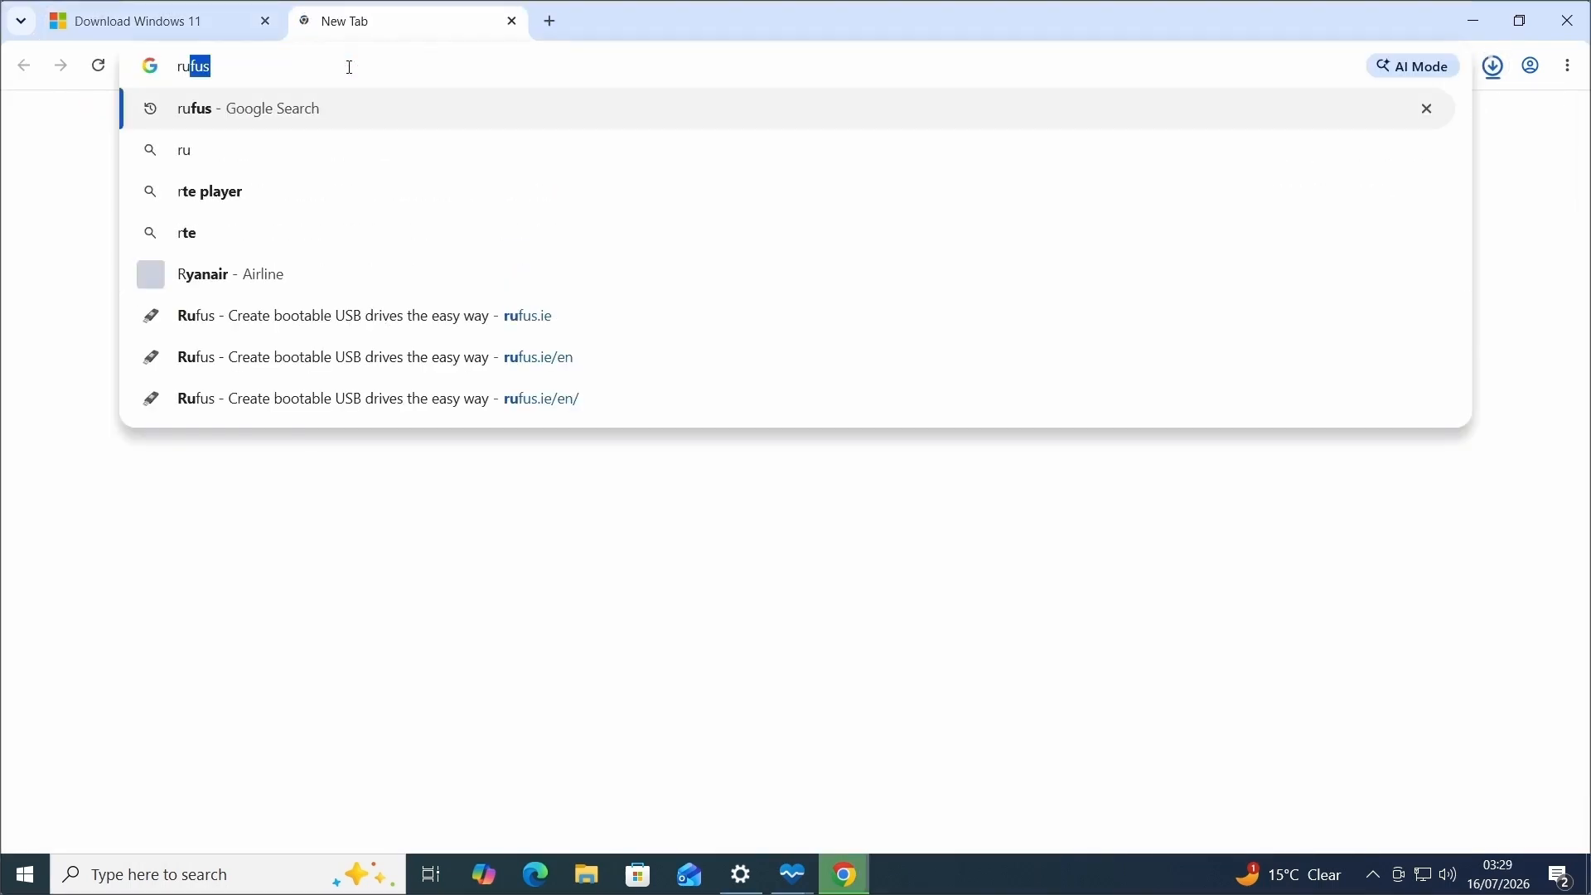
{"action": "key", "text": "Return"}
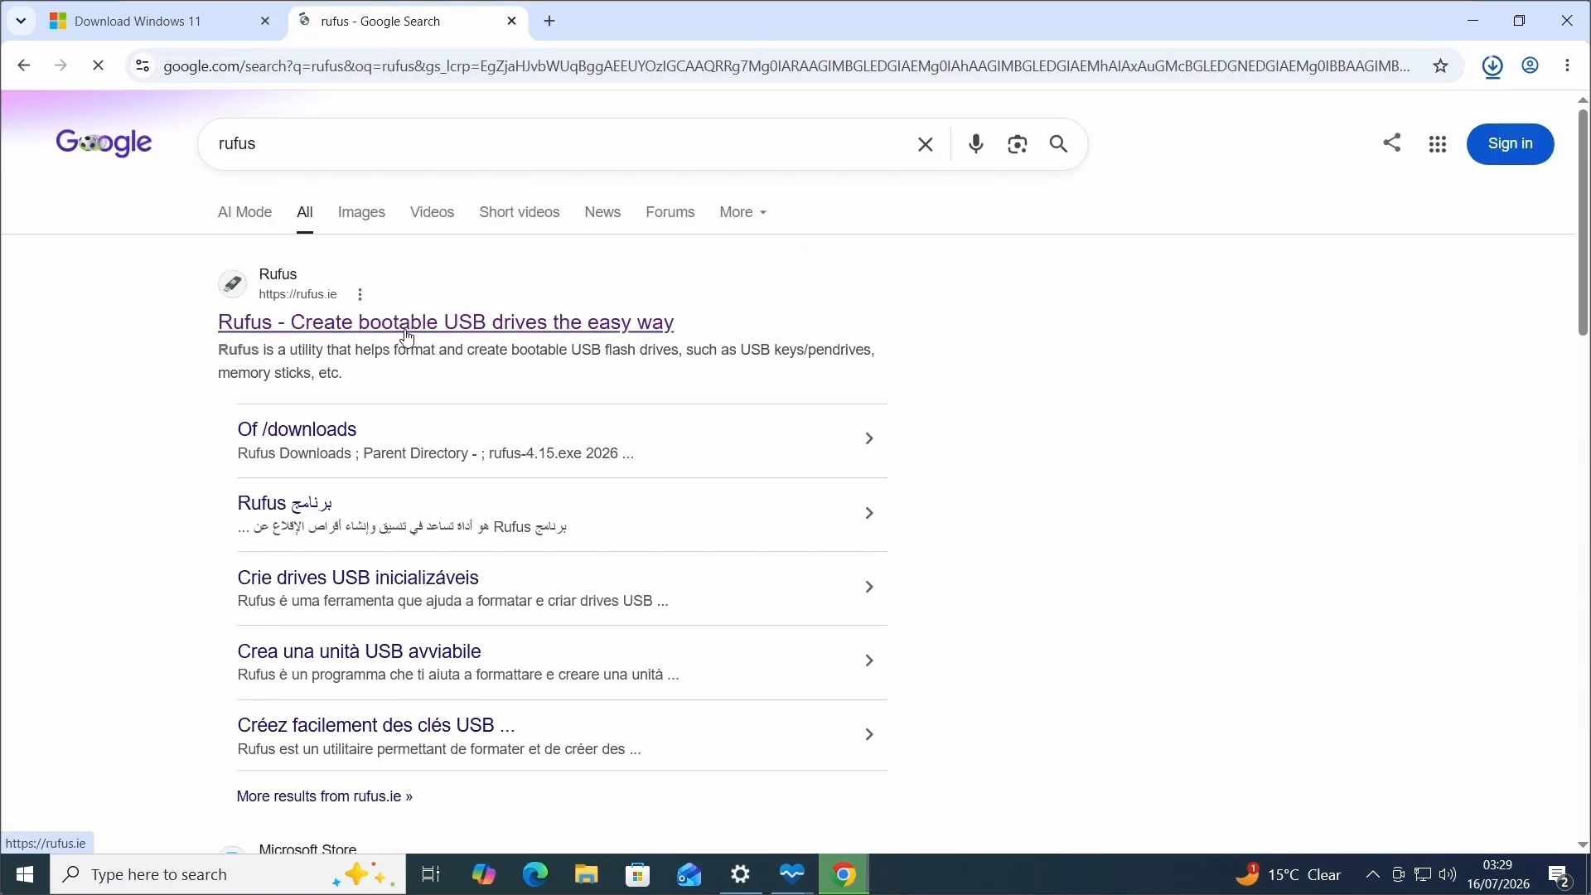
{"action": "left_click", "coordinate": [394, 328]}
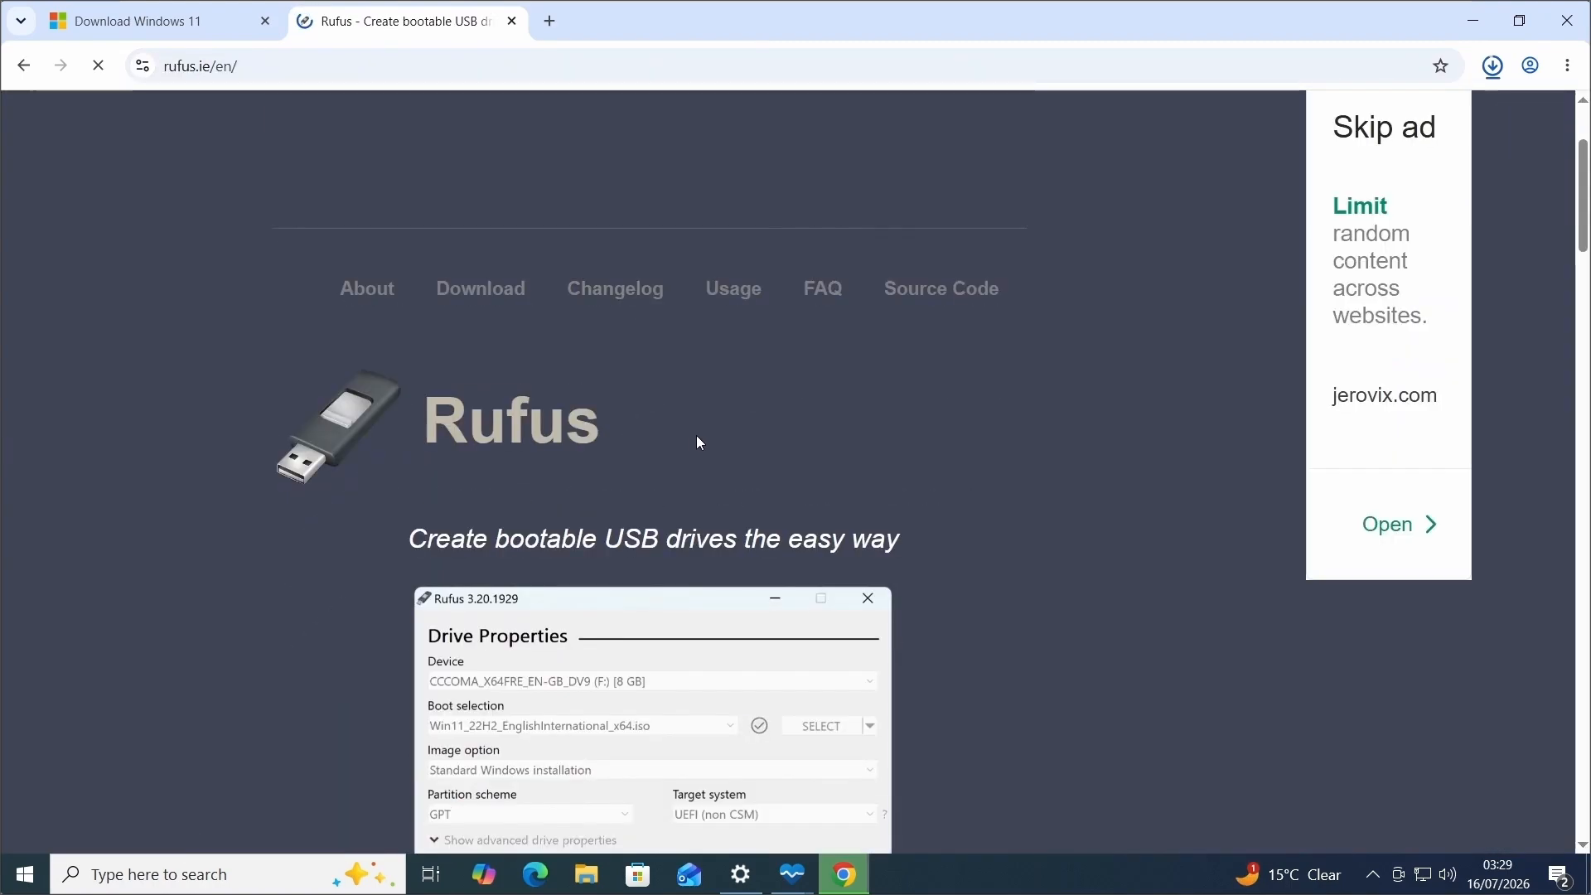
Download the standard Windows x64 release rufus-4.15.exe and show the finished Windows 11 ISO in its folder.
{"action": "scroll", "coordinate": [356, 323], "scroll_direction": "down", "scroll_amount": 15}
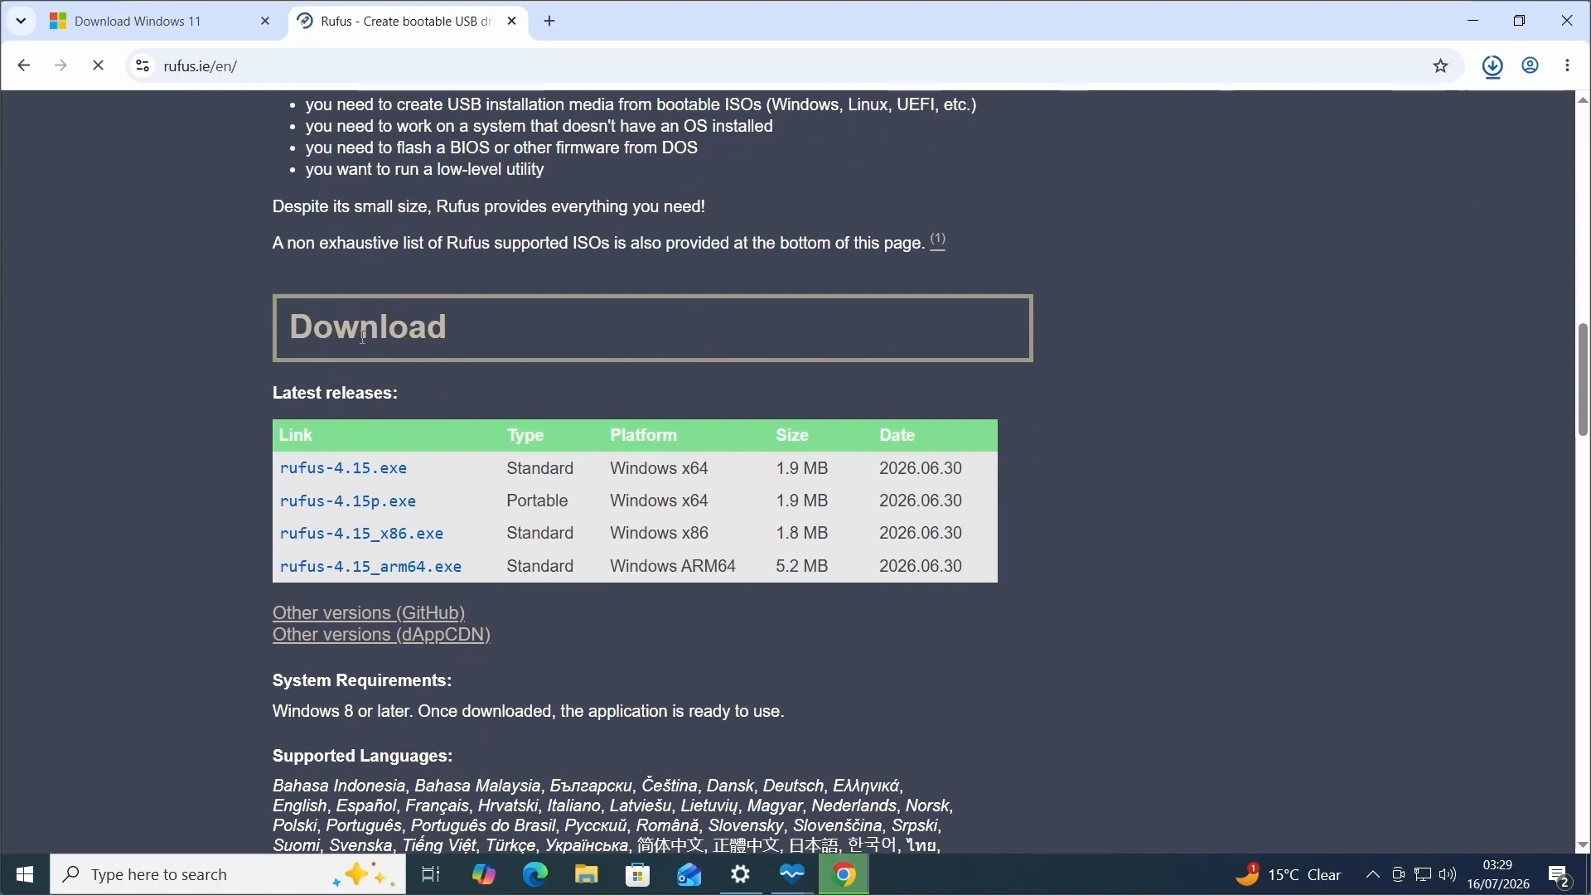
{"action": "left_click", "coordinate": [382, 465]}
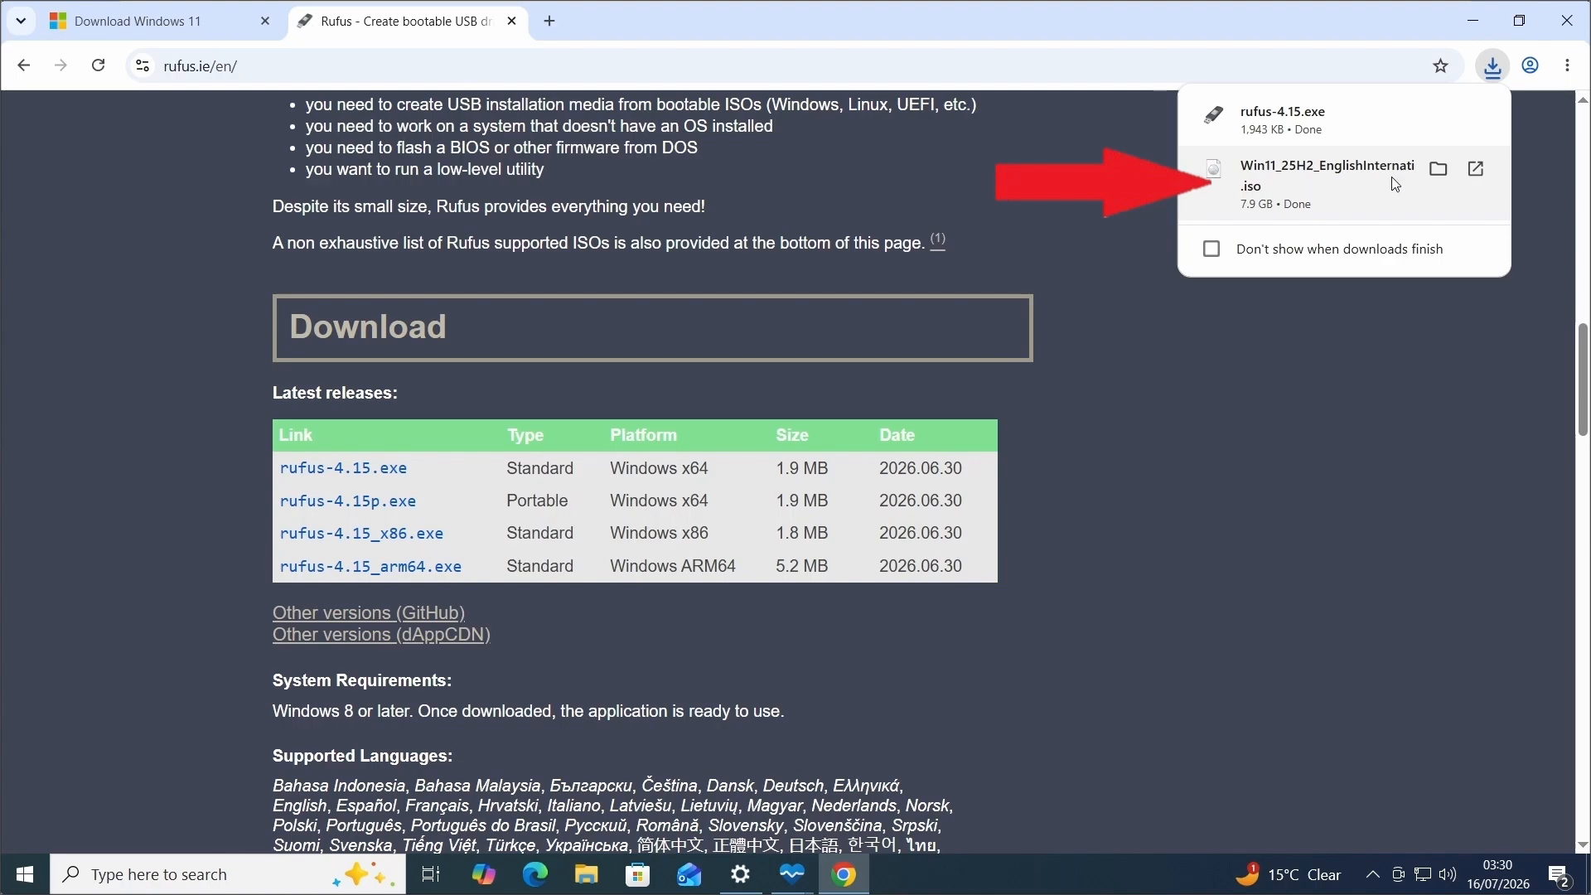
{"action": "left_click", "coordinate": [1437, 167]}
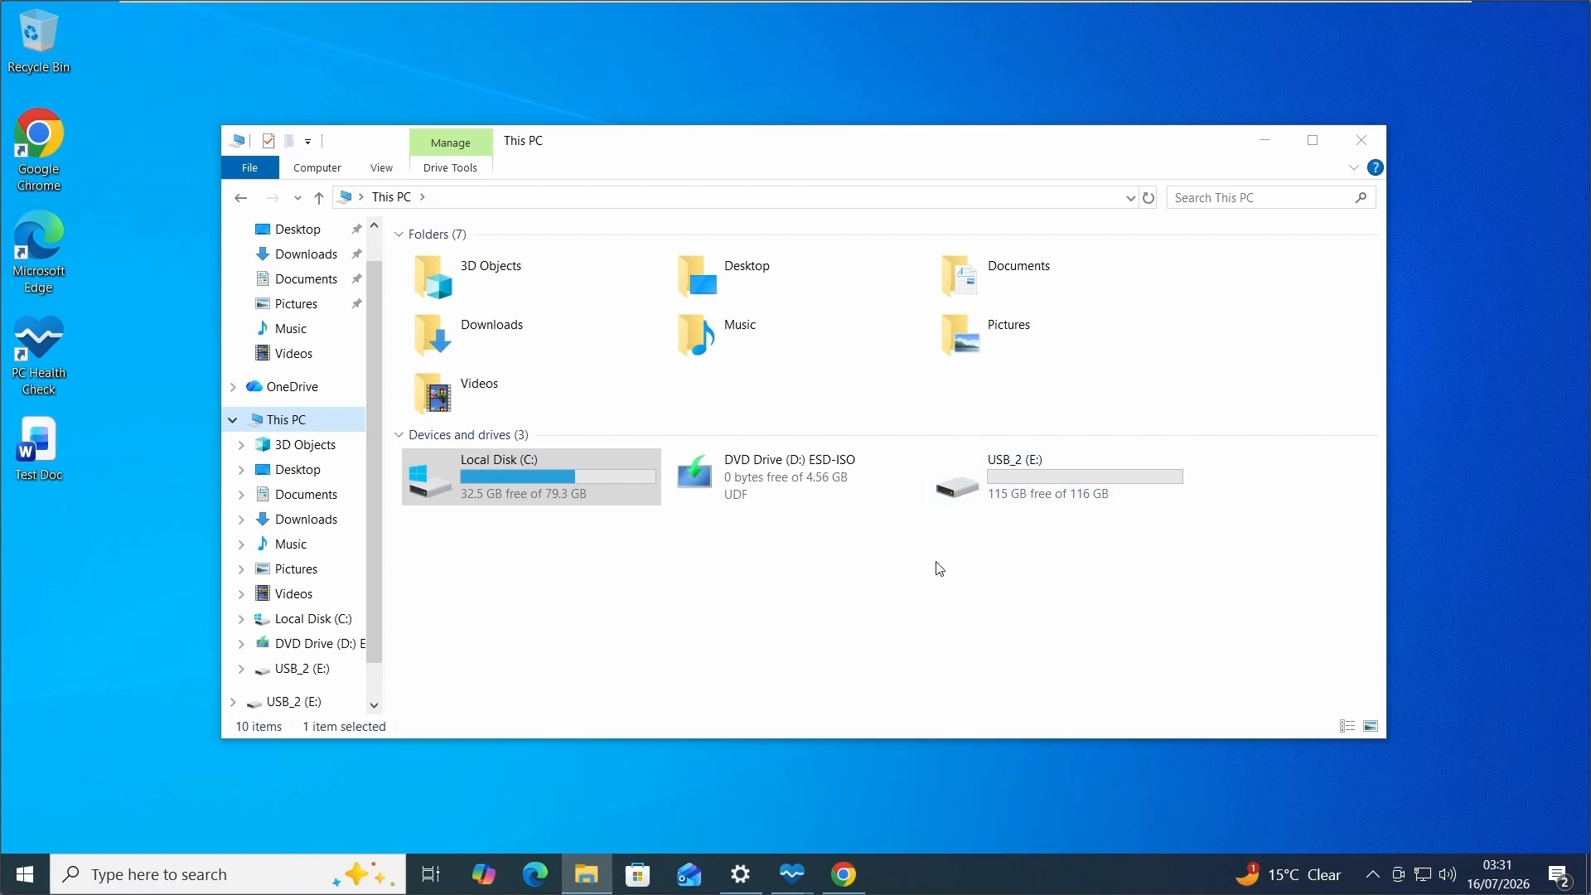
Run rufus-4.15 from the Downloads folder in File Explorer and allow it to make changes.
{"action": "left_click", "coordinate": [298, 257]}
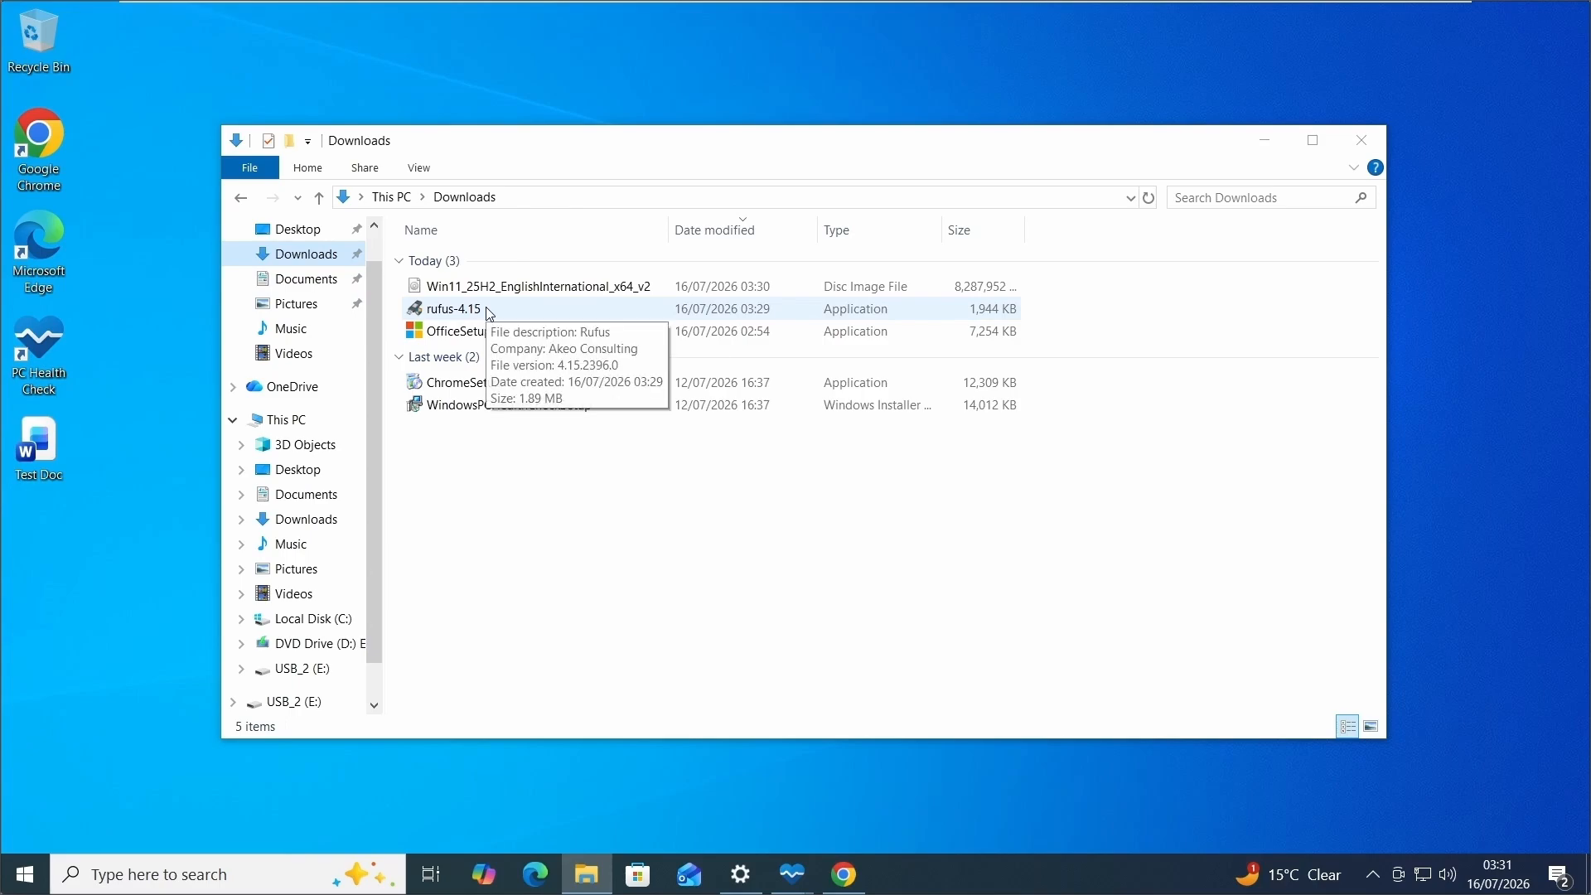
{"action": "double_click", "coordinate": [488, 311]}
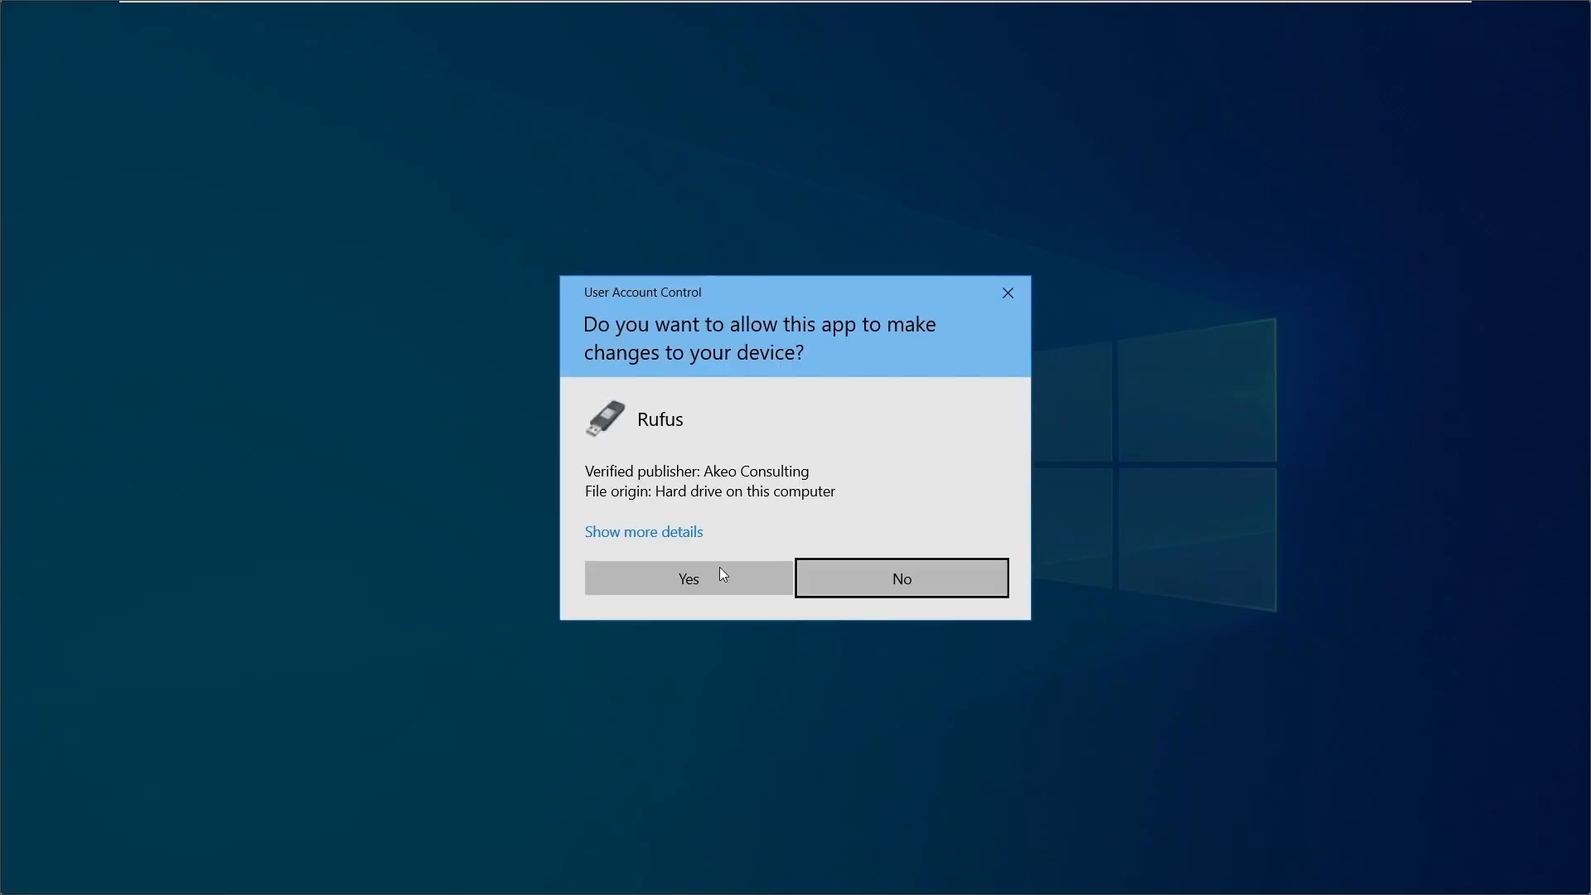
{"action": "left_click", "coordinate": [710, 583]}
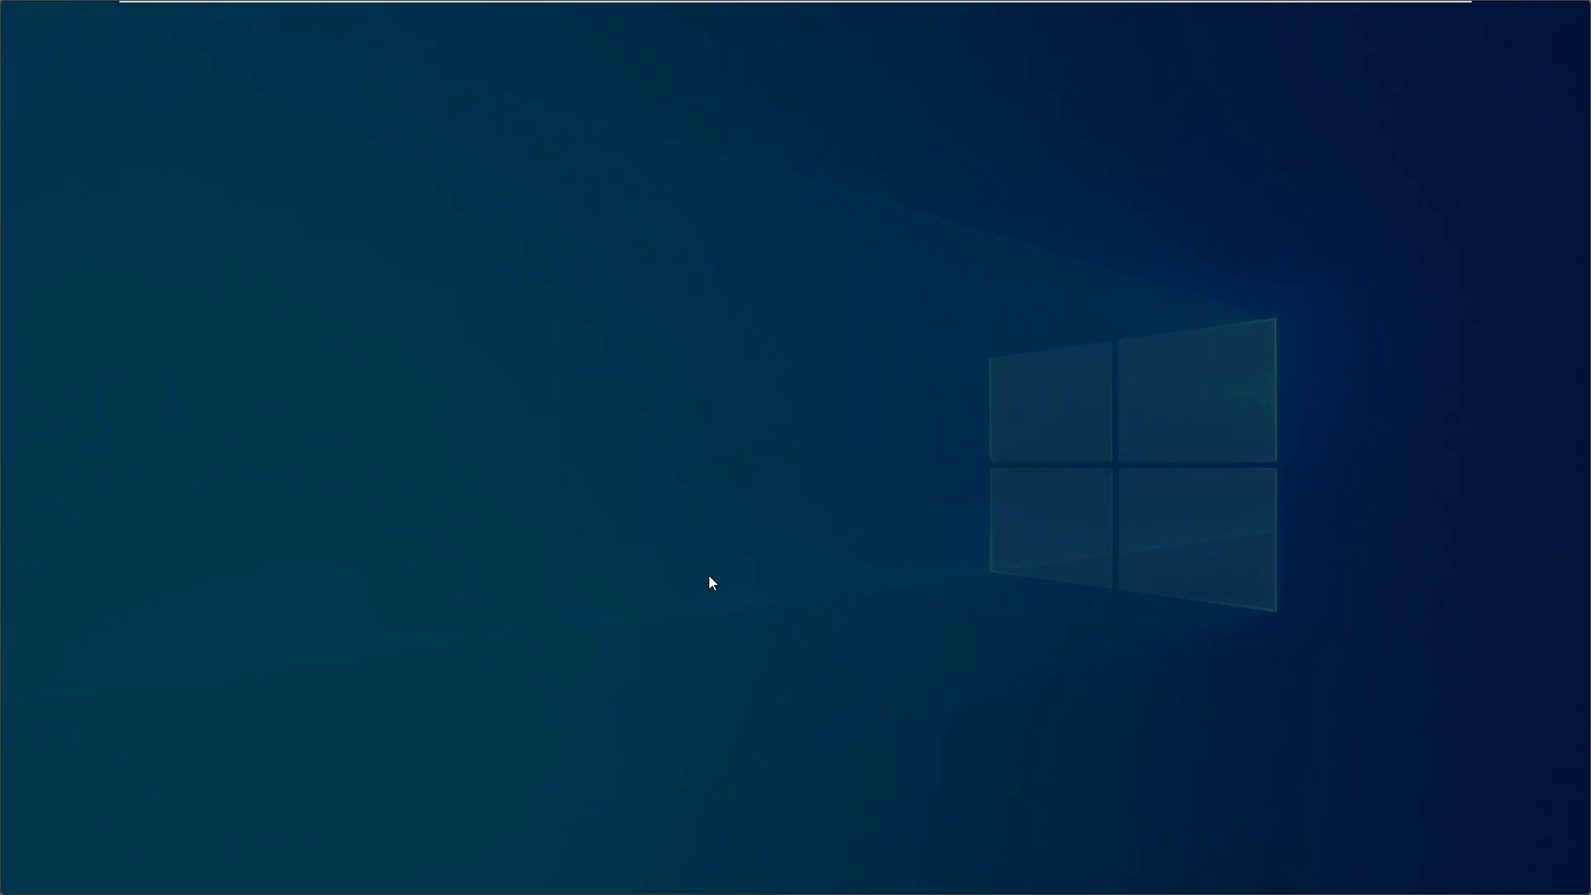
Select the USB_2 (E:) [128 GB] flash drive as the target device in Rufus.
{"action": "left_click", "coordinate": [959, 184]}
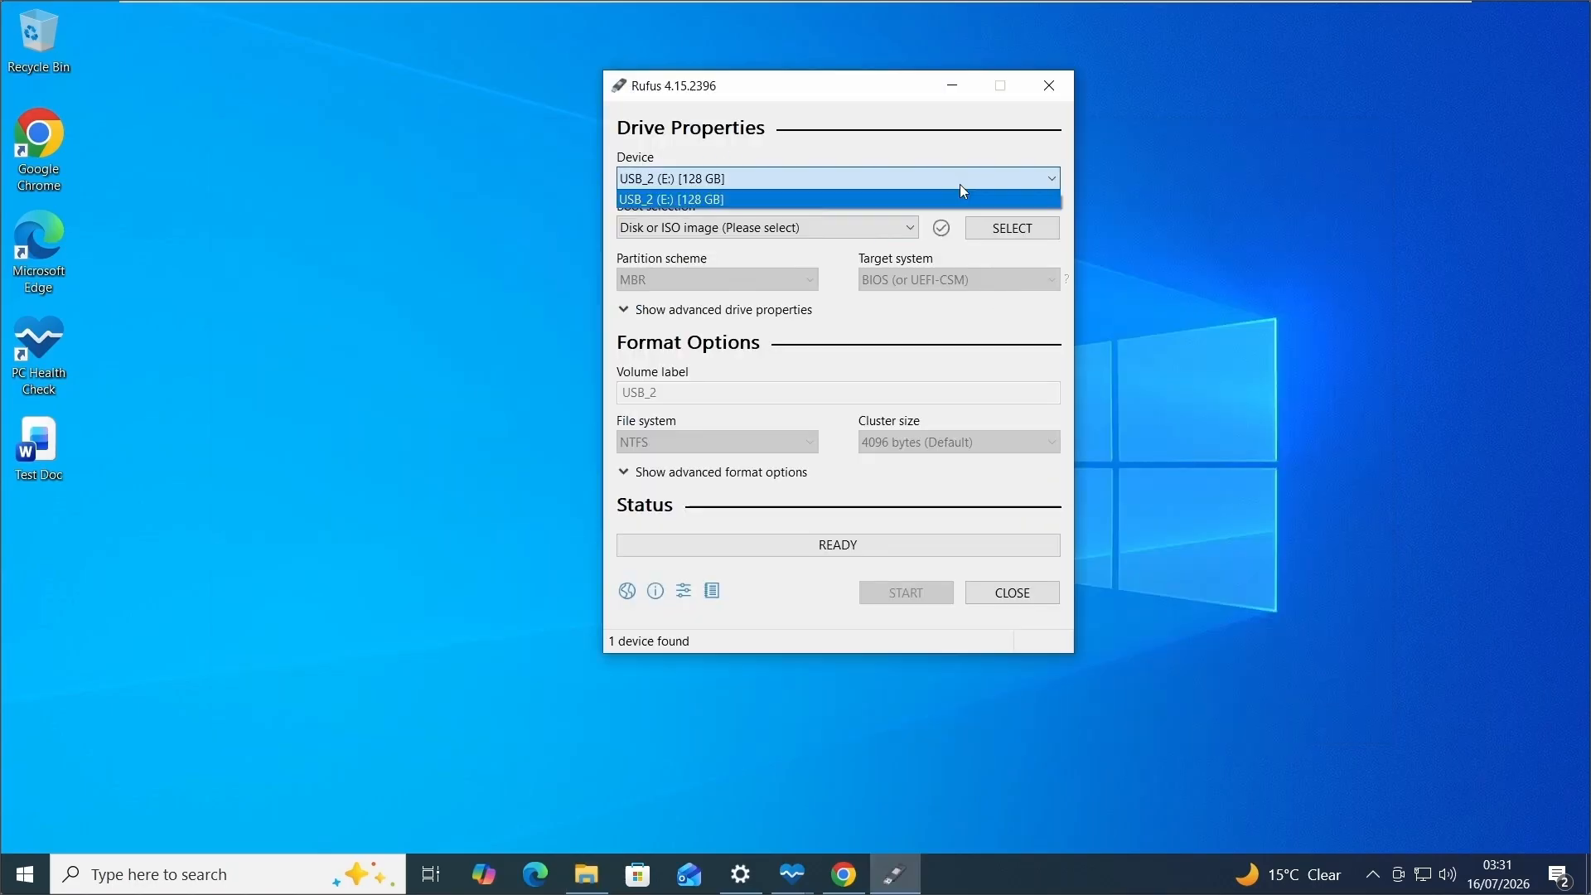
{"action": "left_click", "coordinate": [956, 184]}
{"action": "left_click", "coordinate": [772, 178]}
{"action": "left_click", "coordinate": [811, 199]}
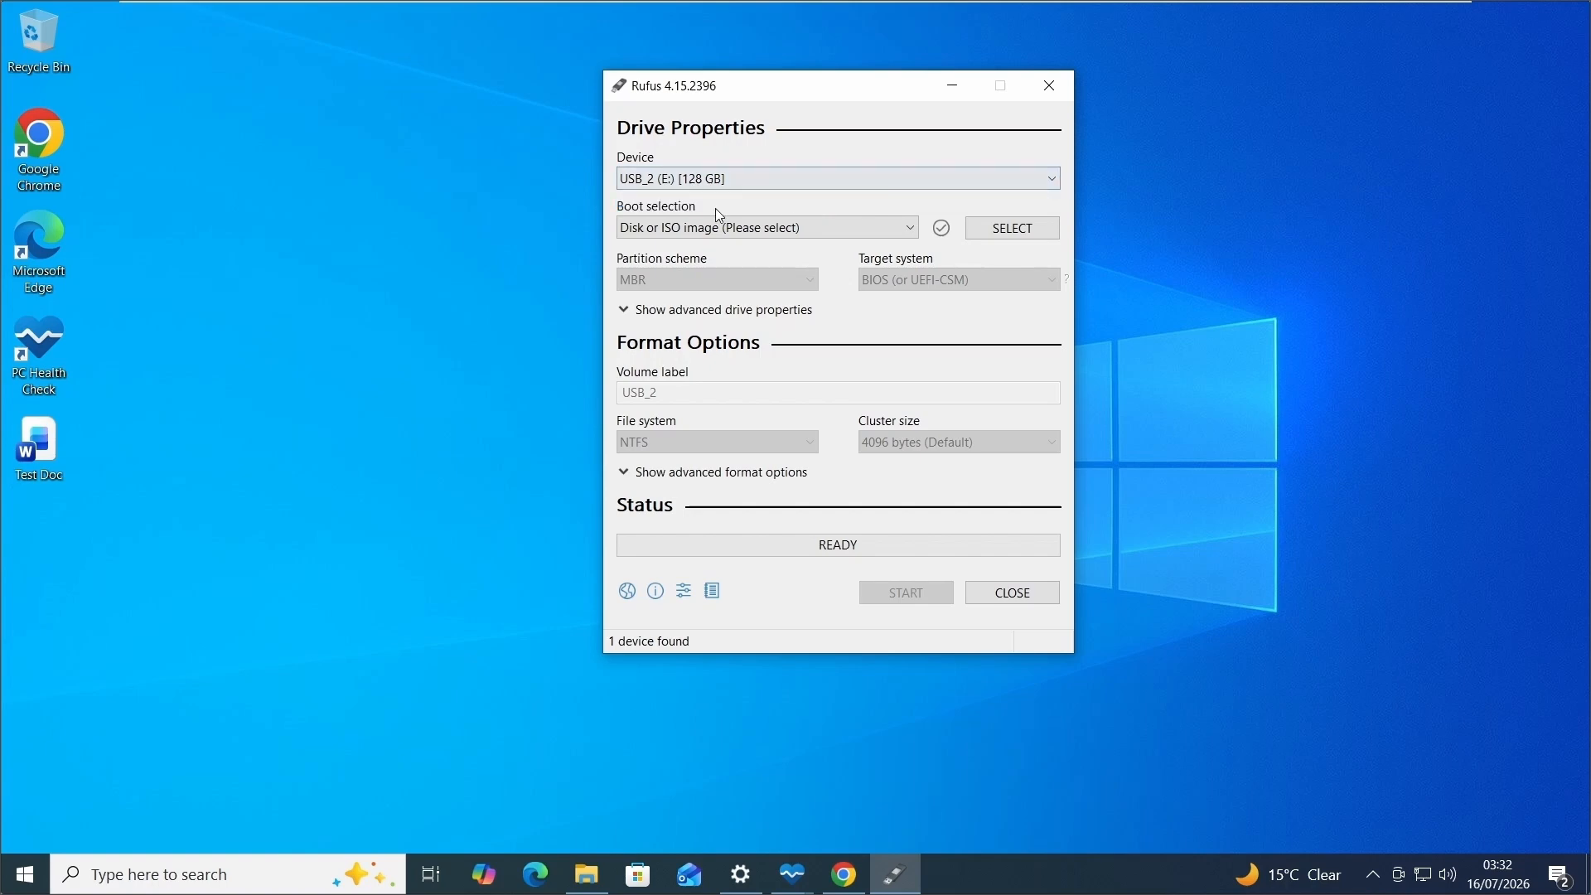
Set the boot selection to Disk or ISO image and load Win11_25H2_EnglishInternational_x64_v2 from Downloads.
{"action": "left_click", "coordinate": [788, 230]}
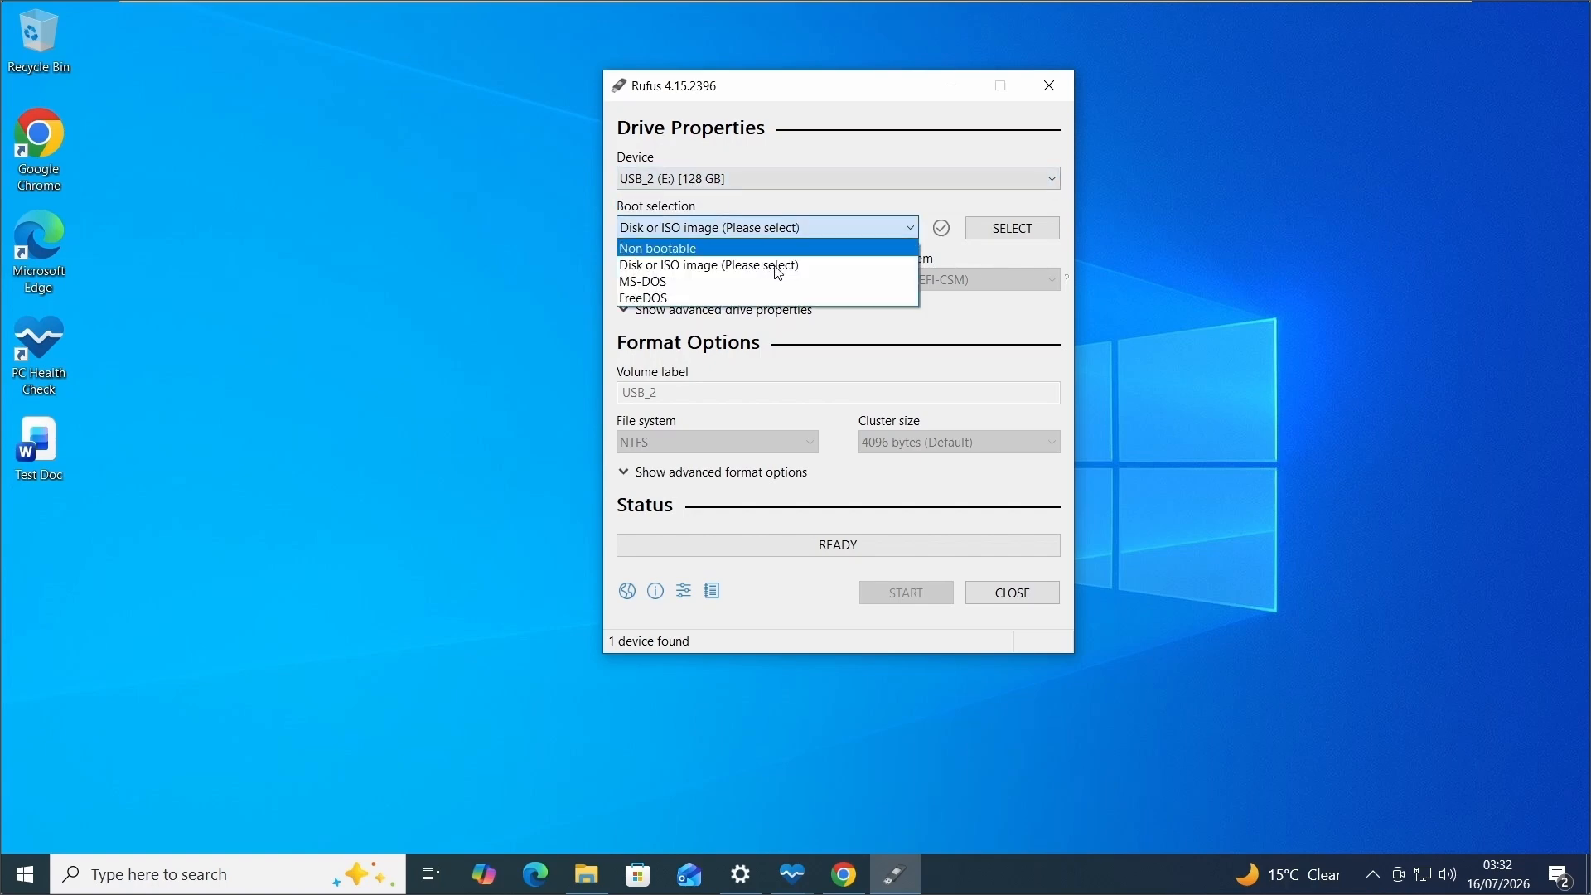
{"action": "left_click", "coordinate": [779, 267]}
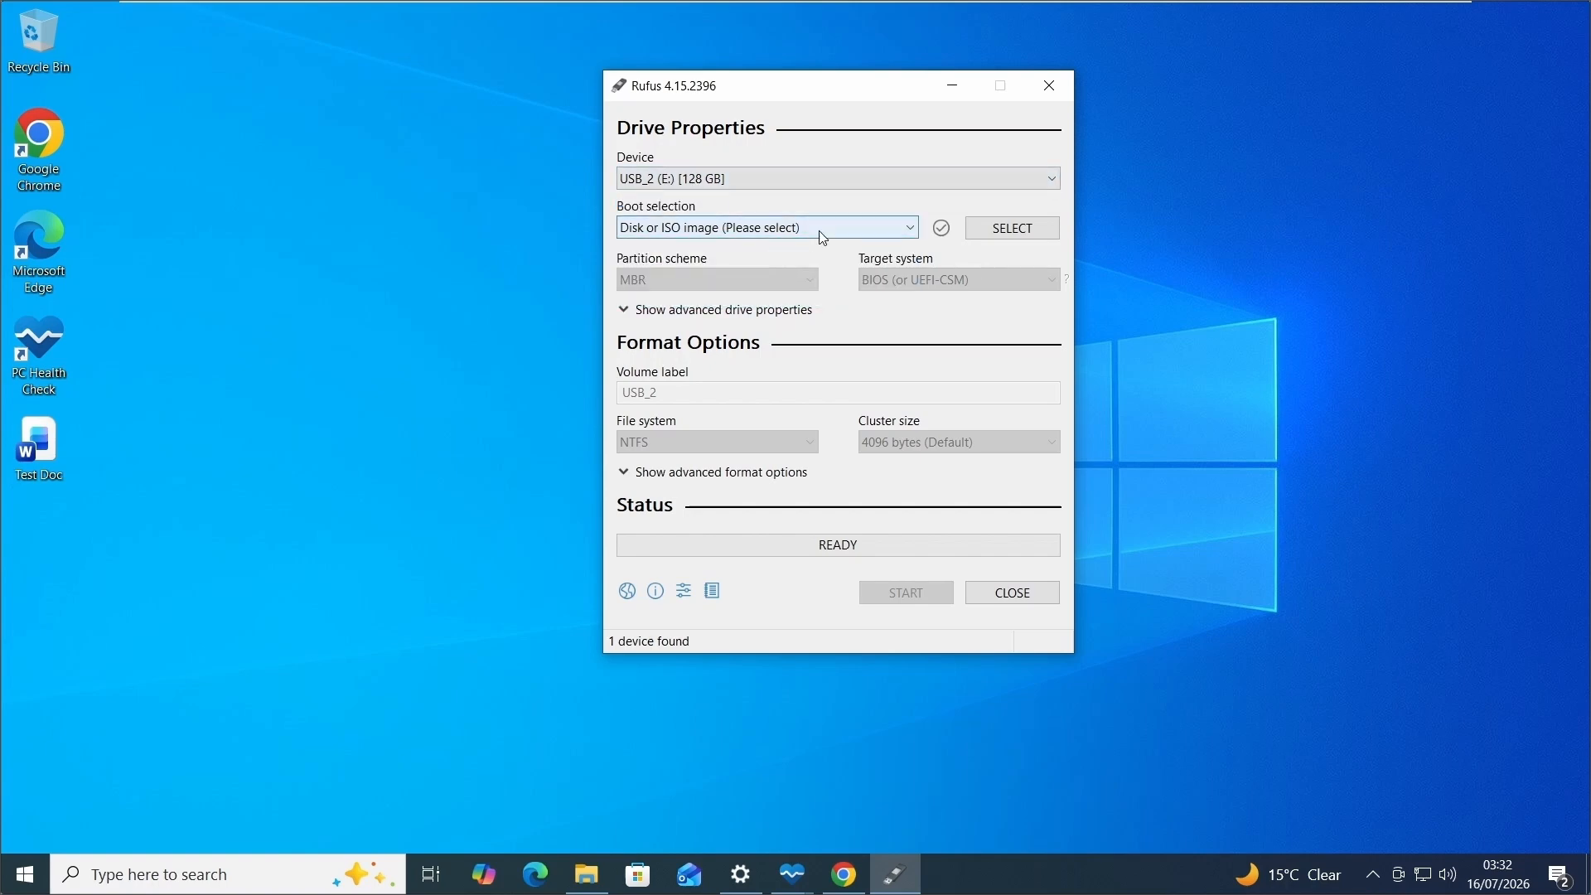
{"action": "left_click", "coordinate": [1000, 235]}
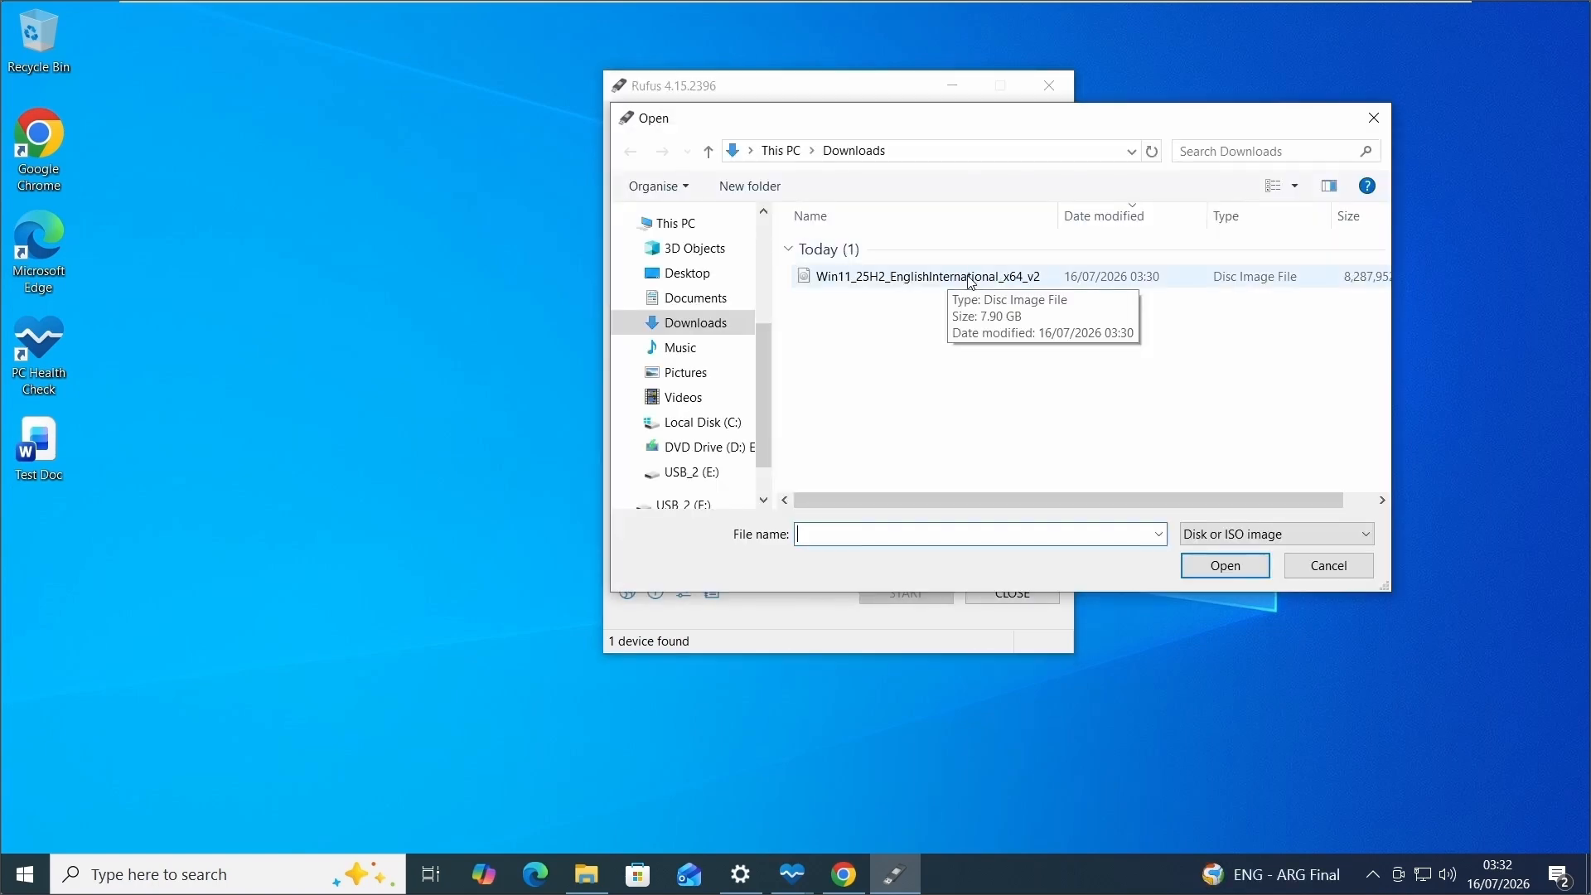
{"action": "double_click", "coordinate": [968, 280]}
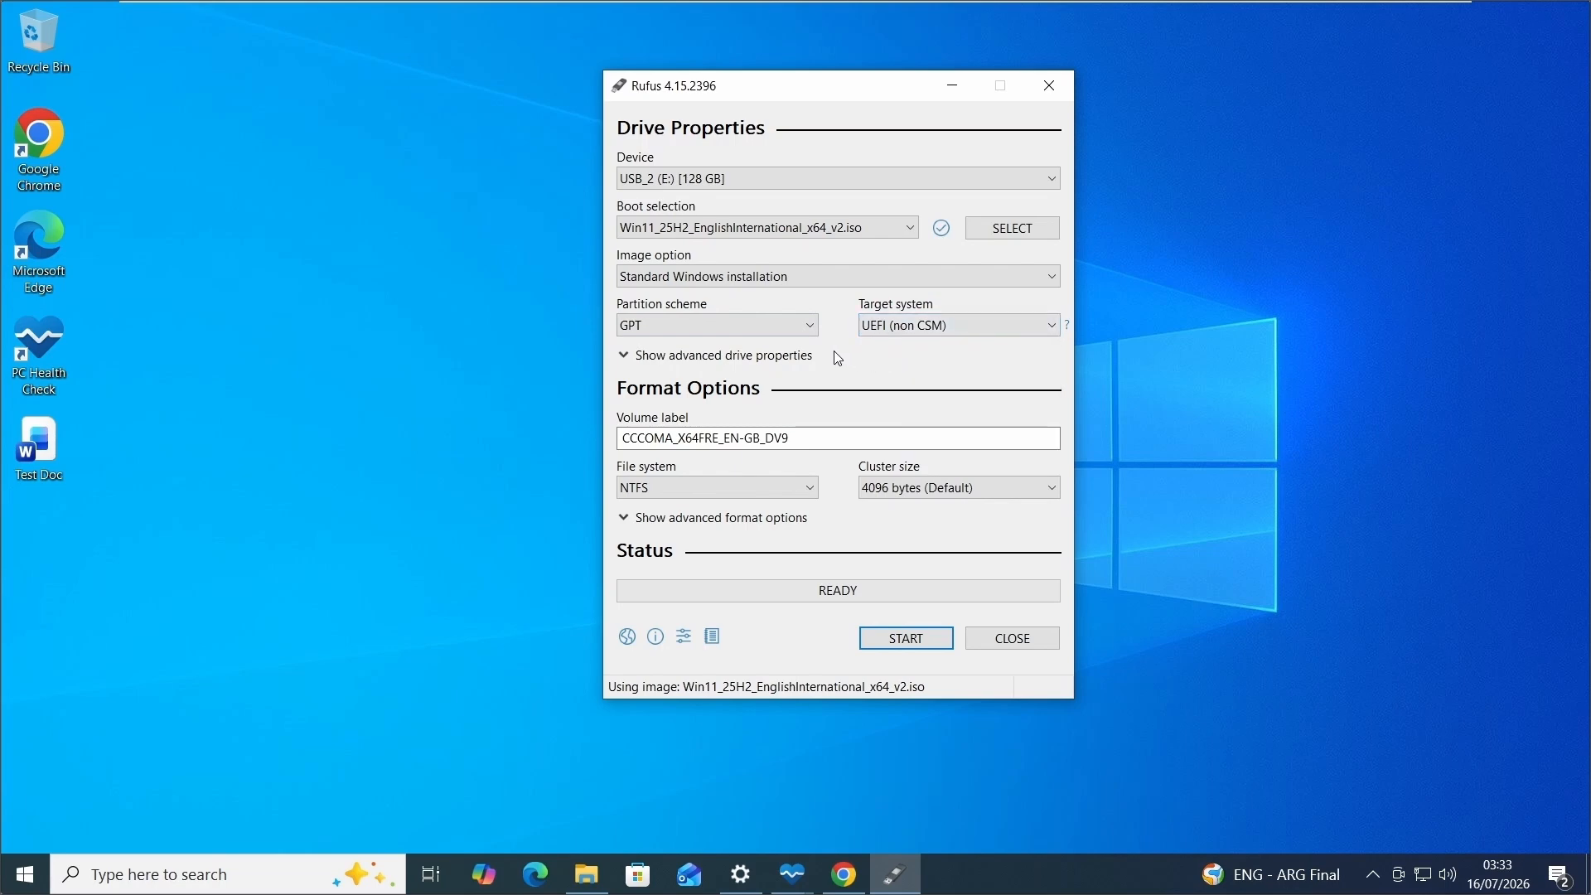
Check the available target systems and set the partition scheme to MBR.
{"action": "left_click", "coordinate": [884, 328]}
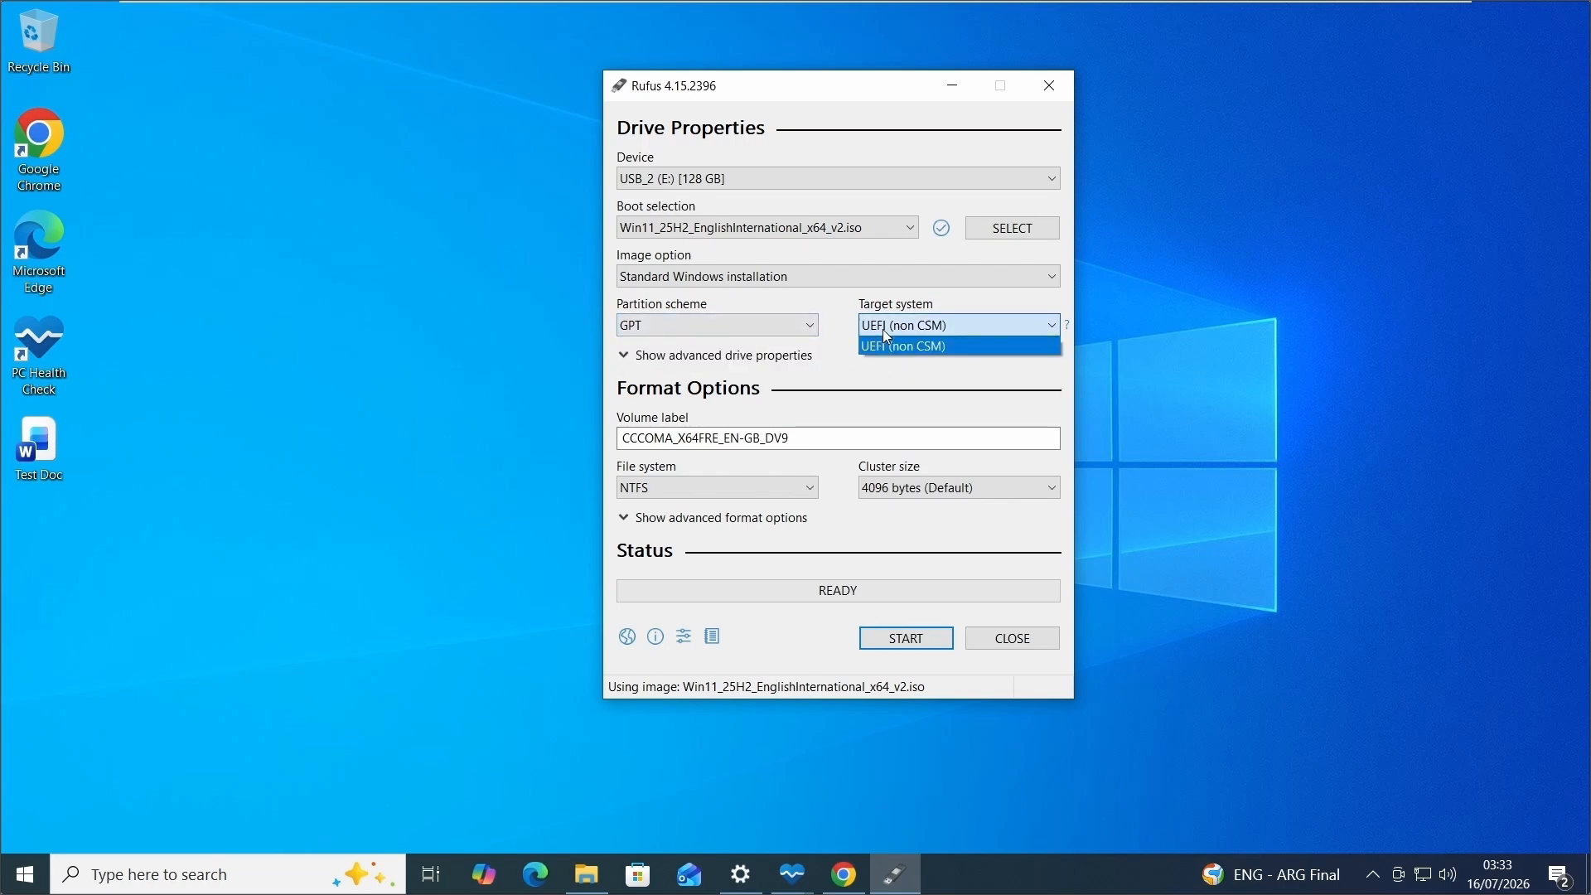
{"action": "left_click", "coordinate": [884, 331]}
{"action": "left_click", "coordinate": [718, 325]}
{"action": "left_click", "coordinate": [718, 342]}
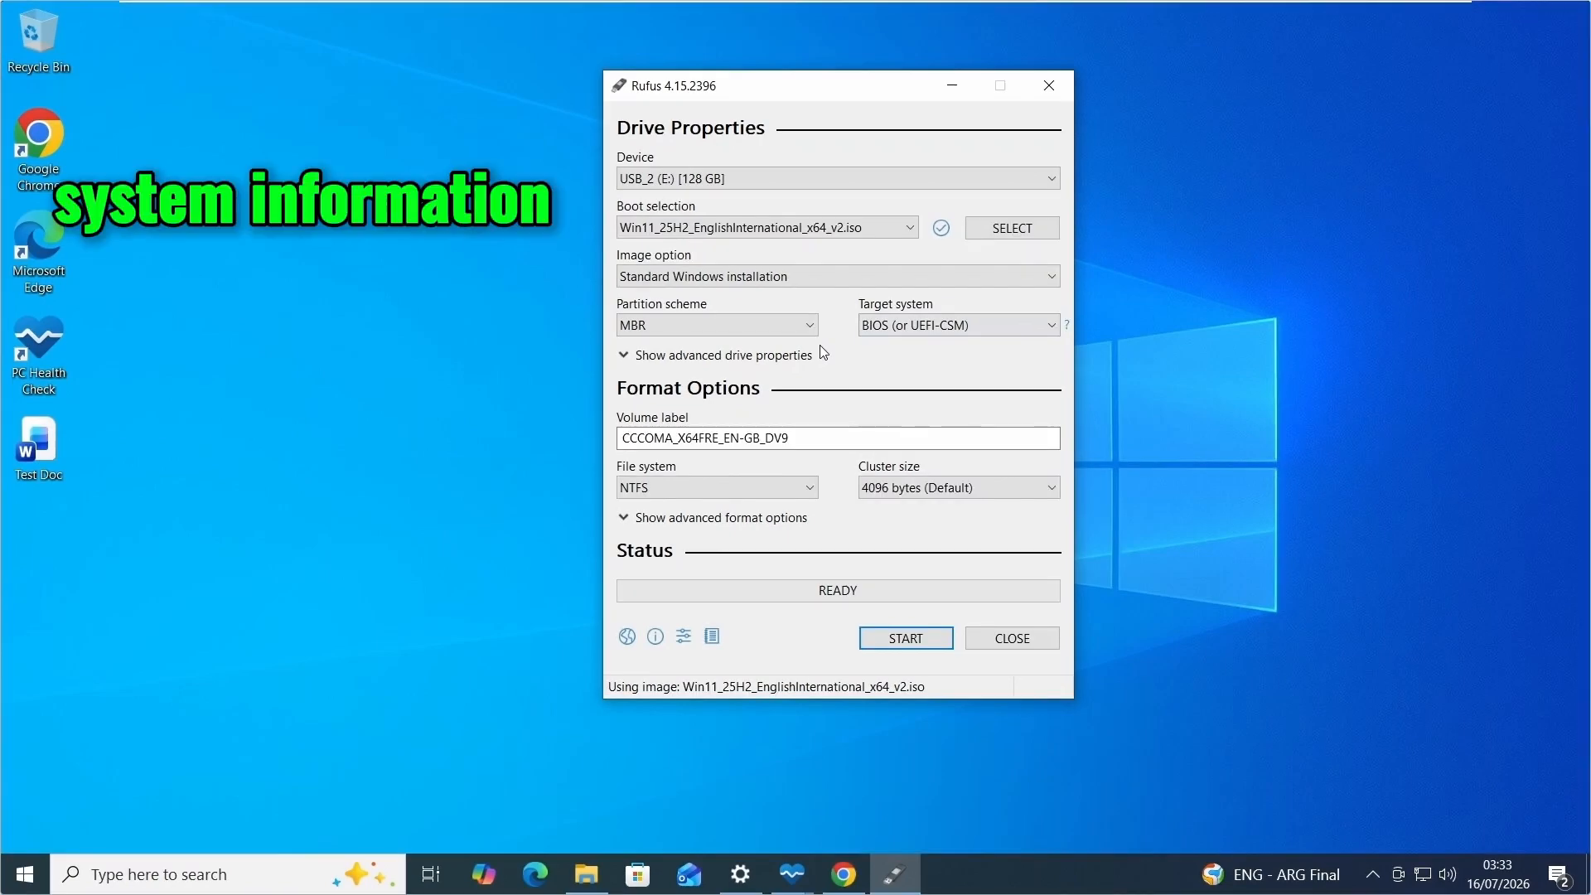
Look up the computer's BIOS Mode in System Information, then close that window.
{"action": "left_click", "coordinate": [130, 878]}
{"action": "type", "text": "system in"}
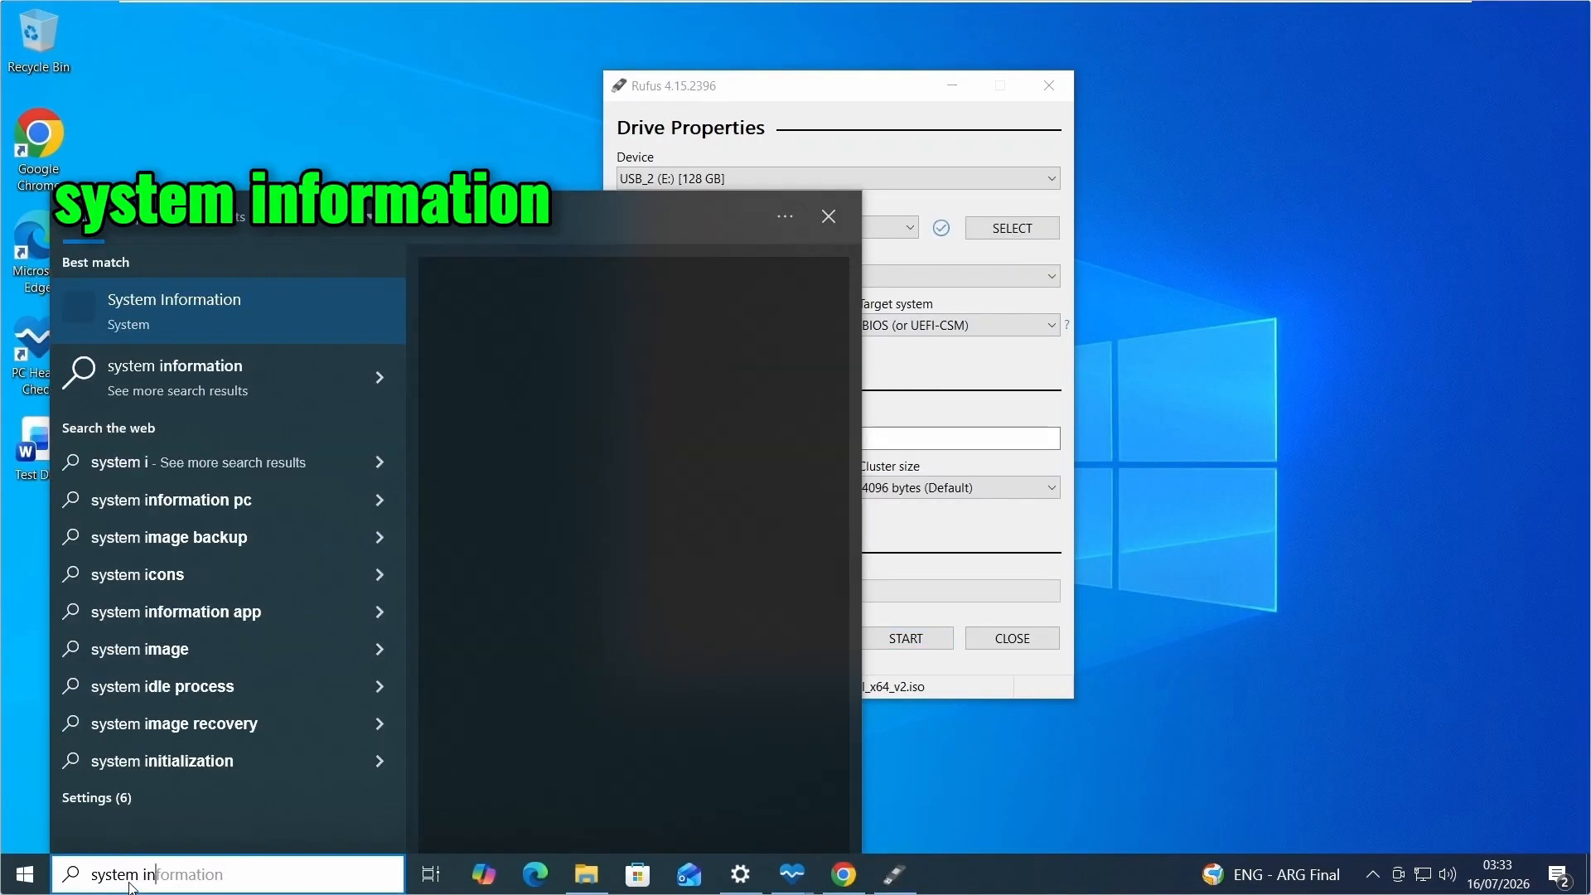
{"action": "left_click", "coordinate": [210, 328]}
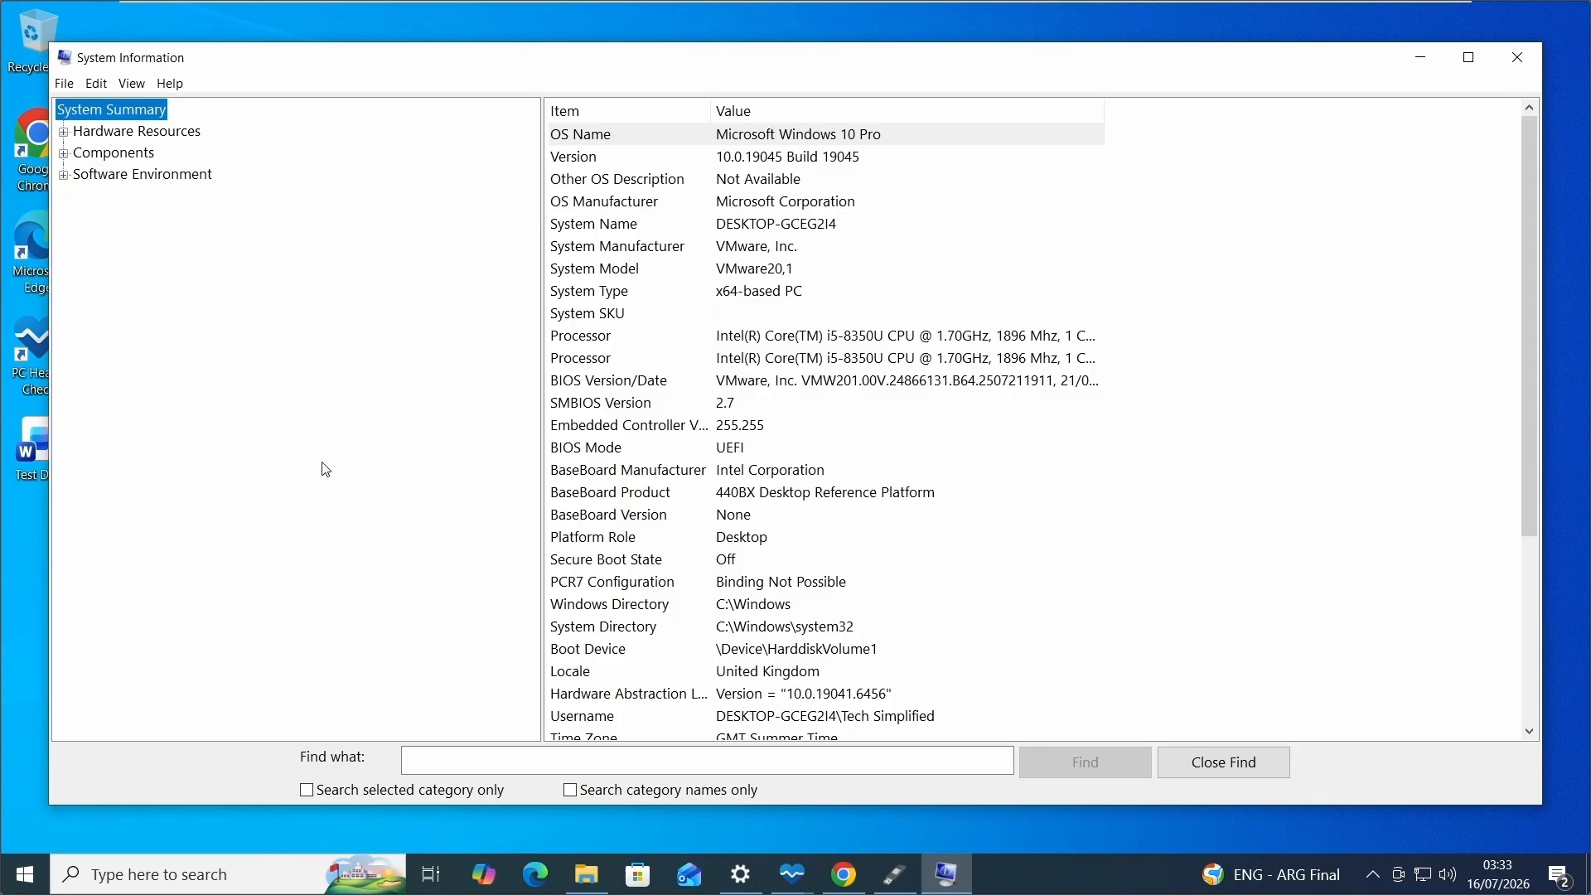
{"action": "left_click", "coordinate": [749, 452]}
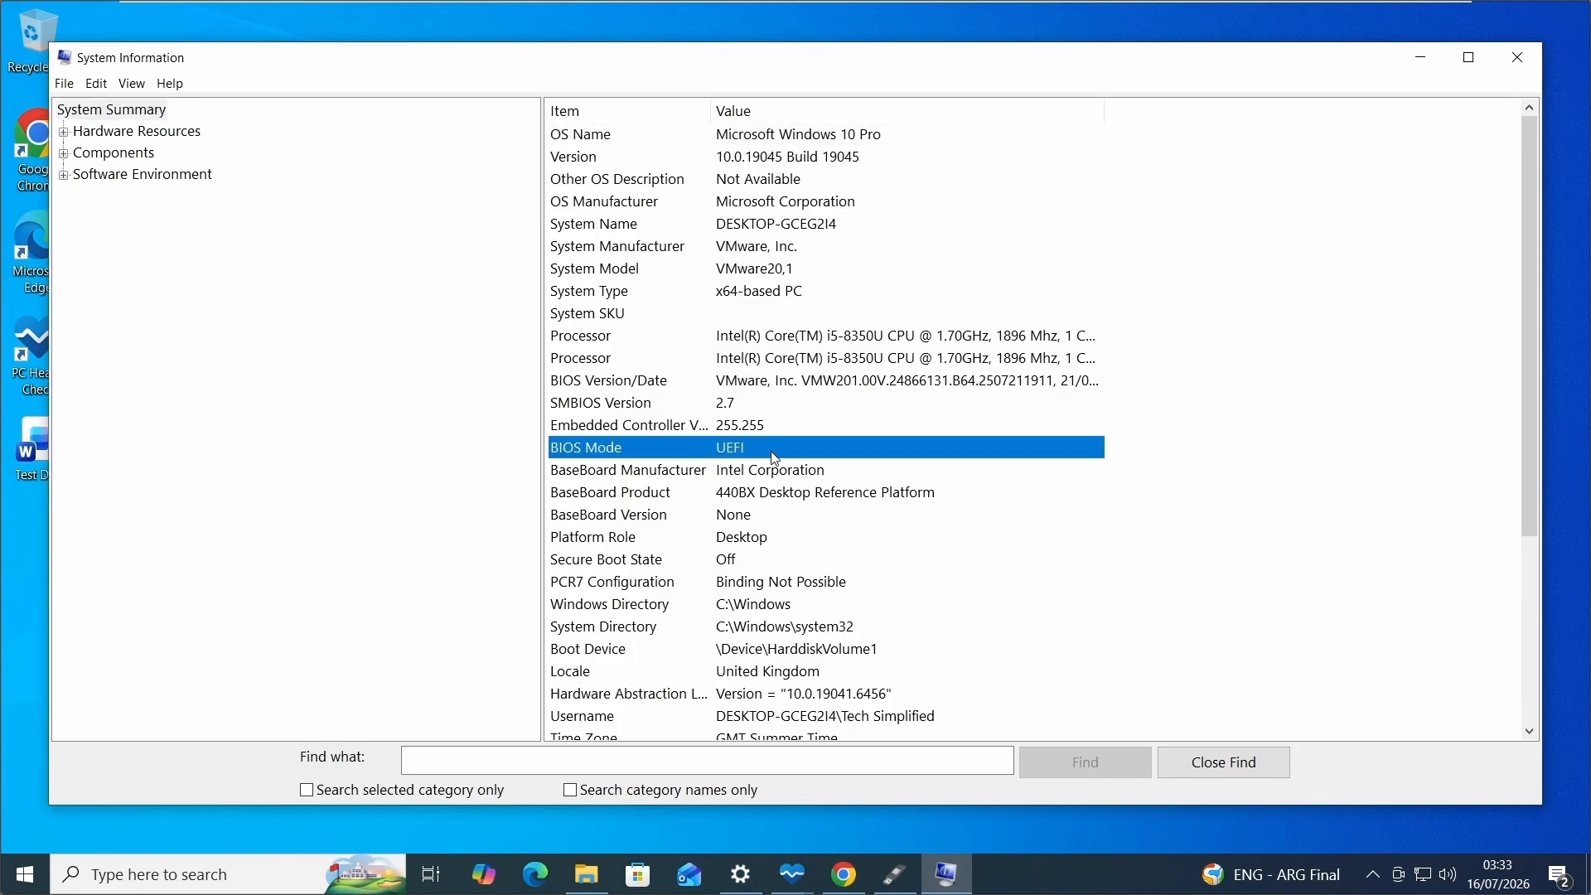
{"action": "left_click", "coordinate": [1519, 62]}
Set the partition scheme to GPT and start creating the bootable USB drive.
{"action": "left_click", "coordinate": [743, 327]}
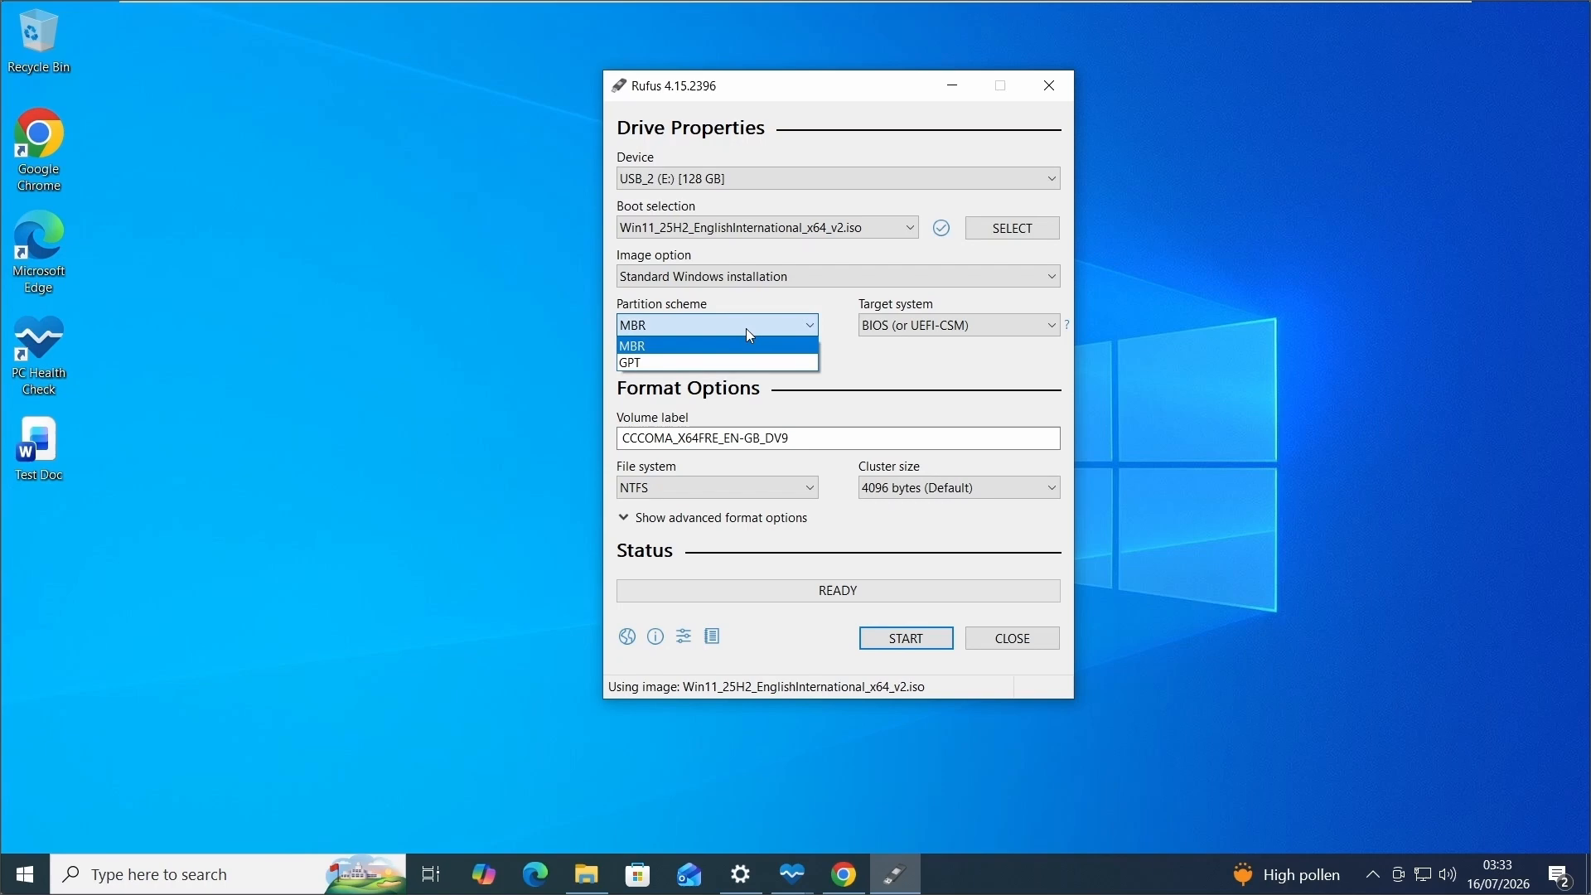
{"action": "left_click", "coordinate": [654, 363]}
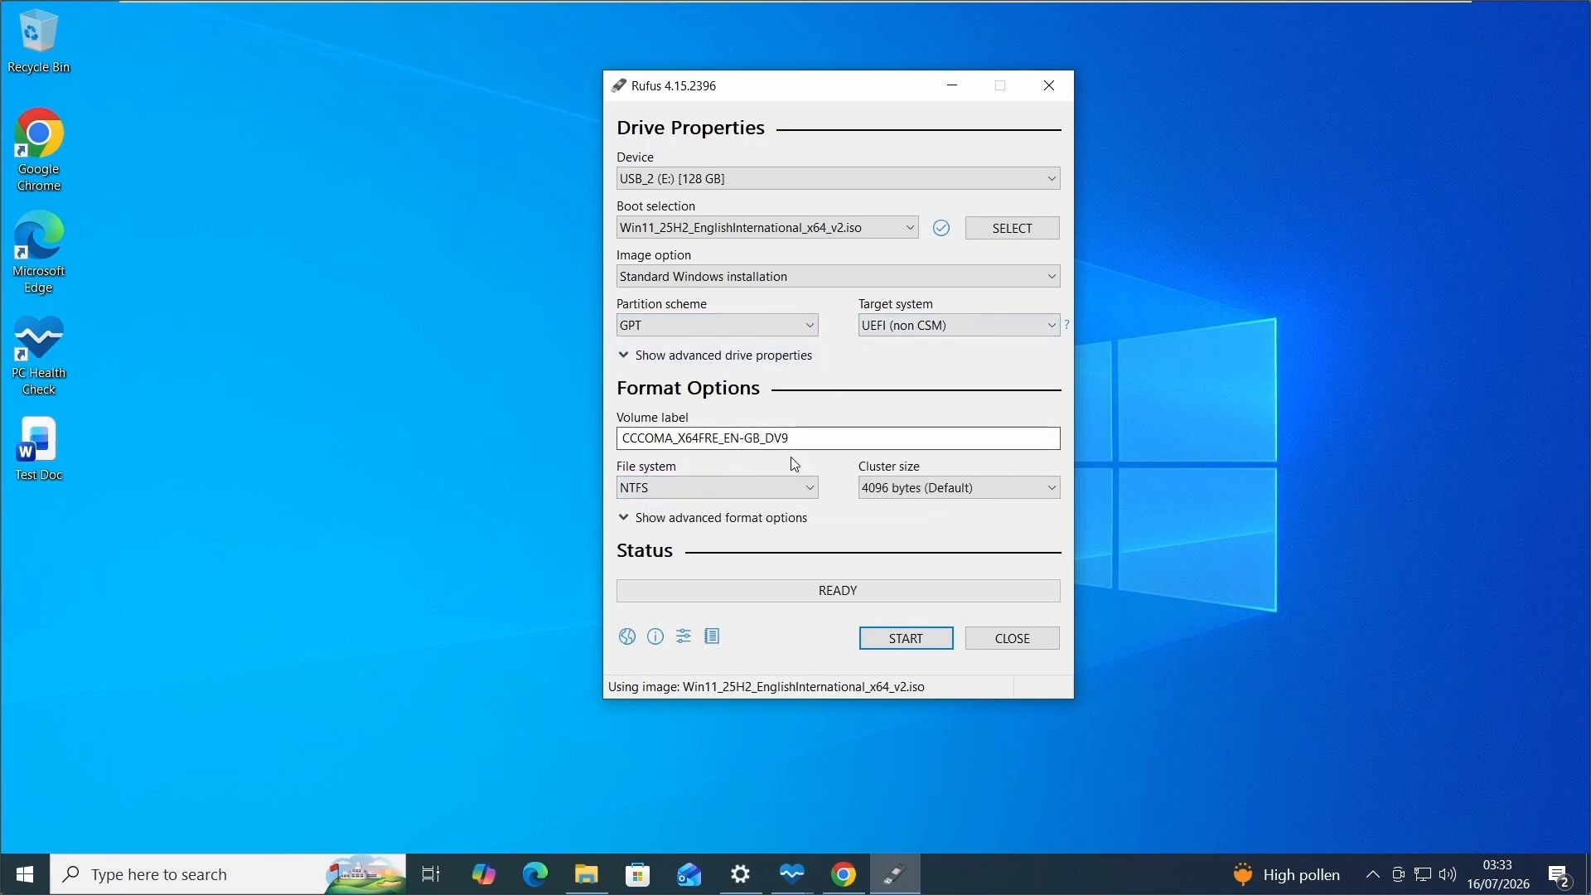
{"action": "left_click", "coordinate": [925, 645]}
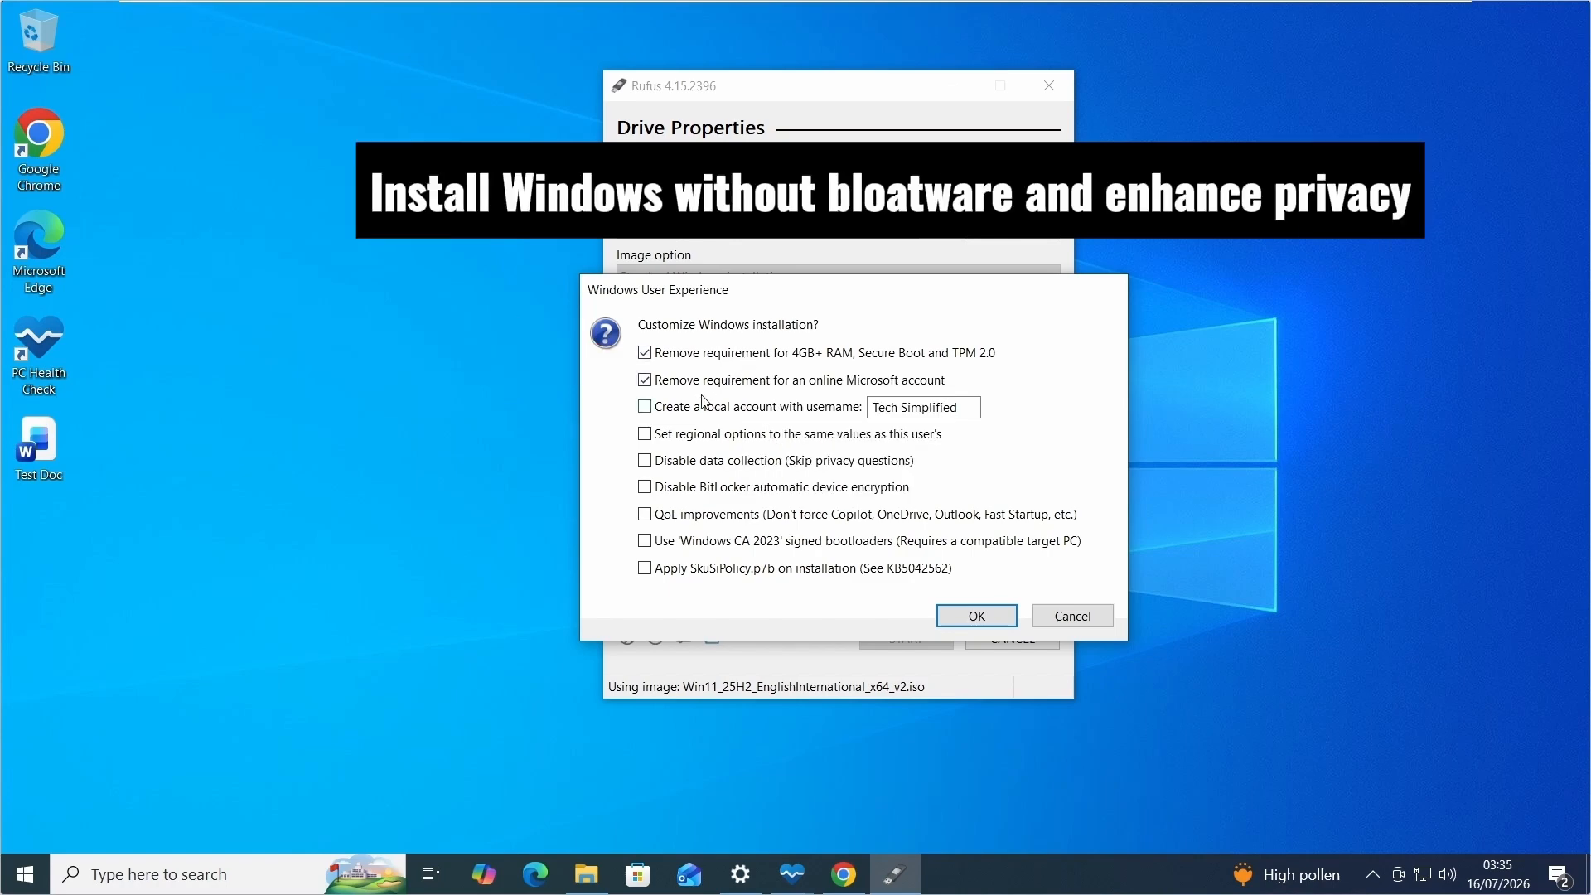
Keep the online Microsoft account requirement, enable Disable data collection and QoL improvements, and confirm erasing USB_2 (E:) to write the drive.
{"action": "left_click", "coordinate": [679, 385]}
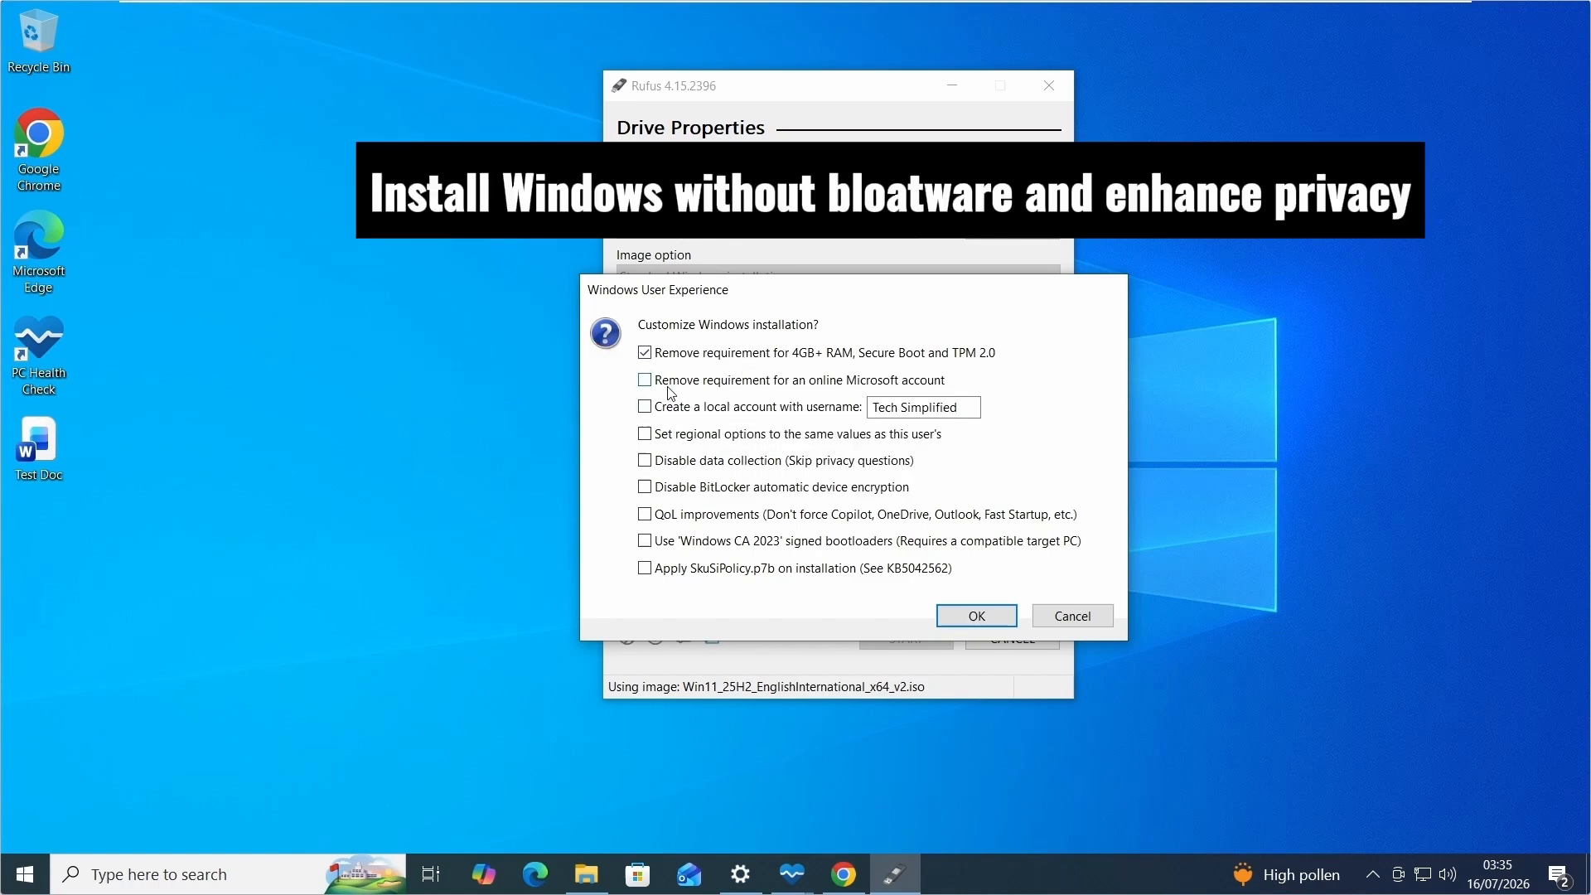
{"action": "left_click", "coordinate": [645, 463]}
{"action": "left_click", "coordinate": [645, 515]}
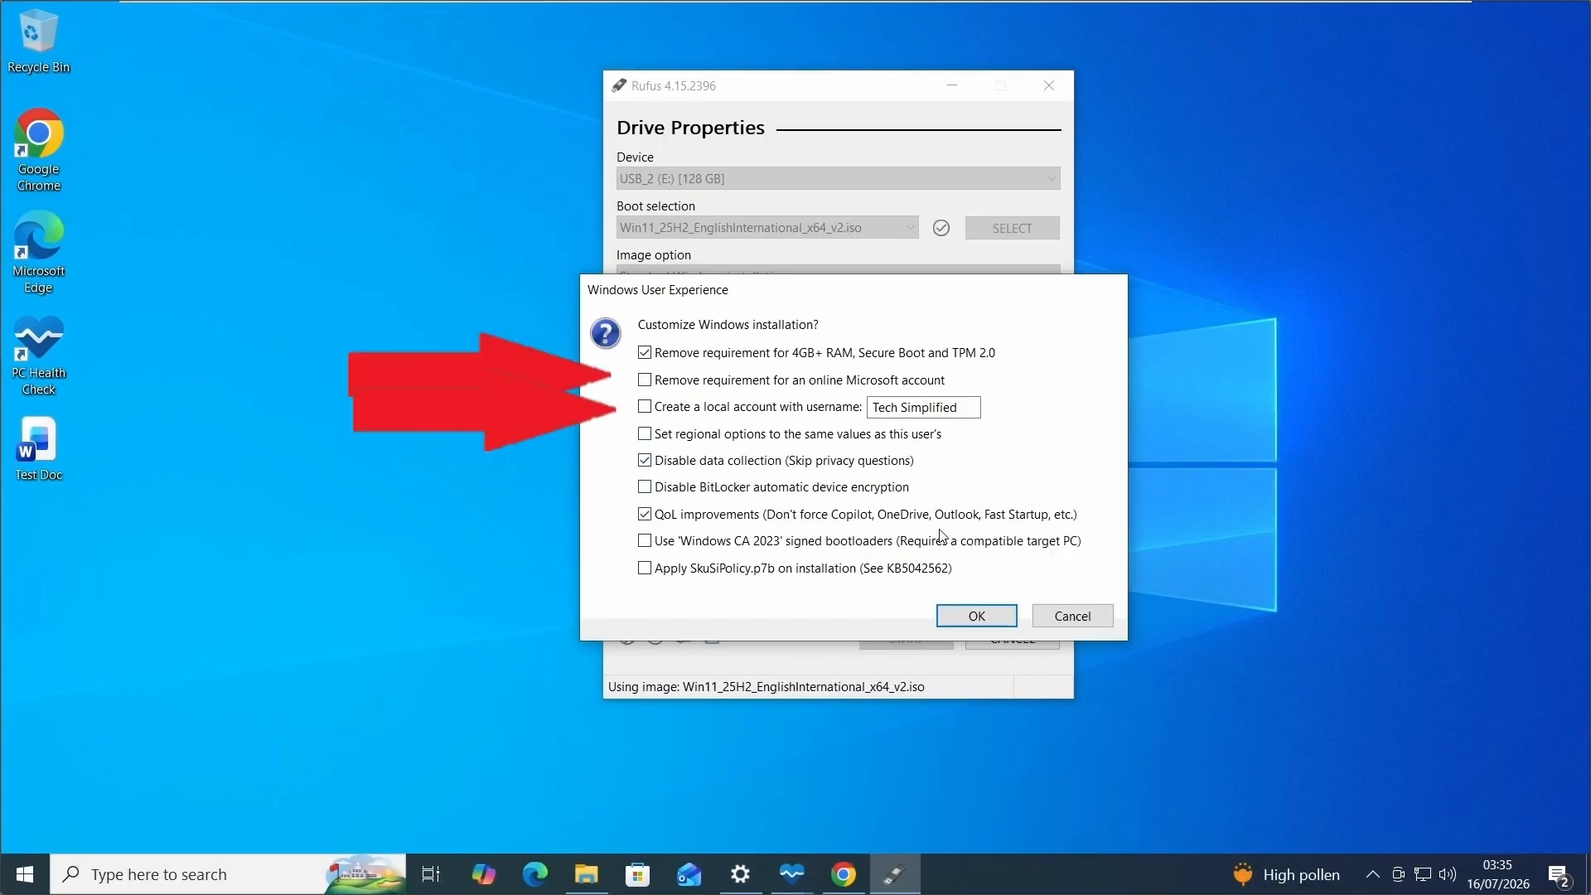
{"action": "left_click", "coordinate": [978, 618]}
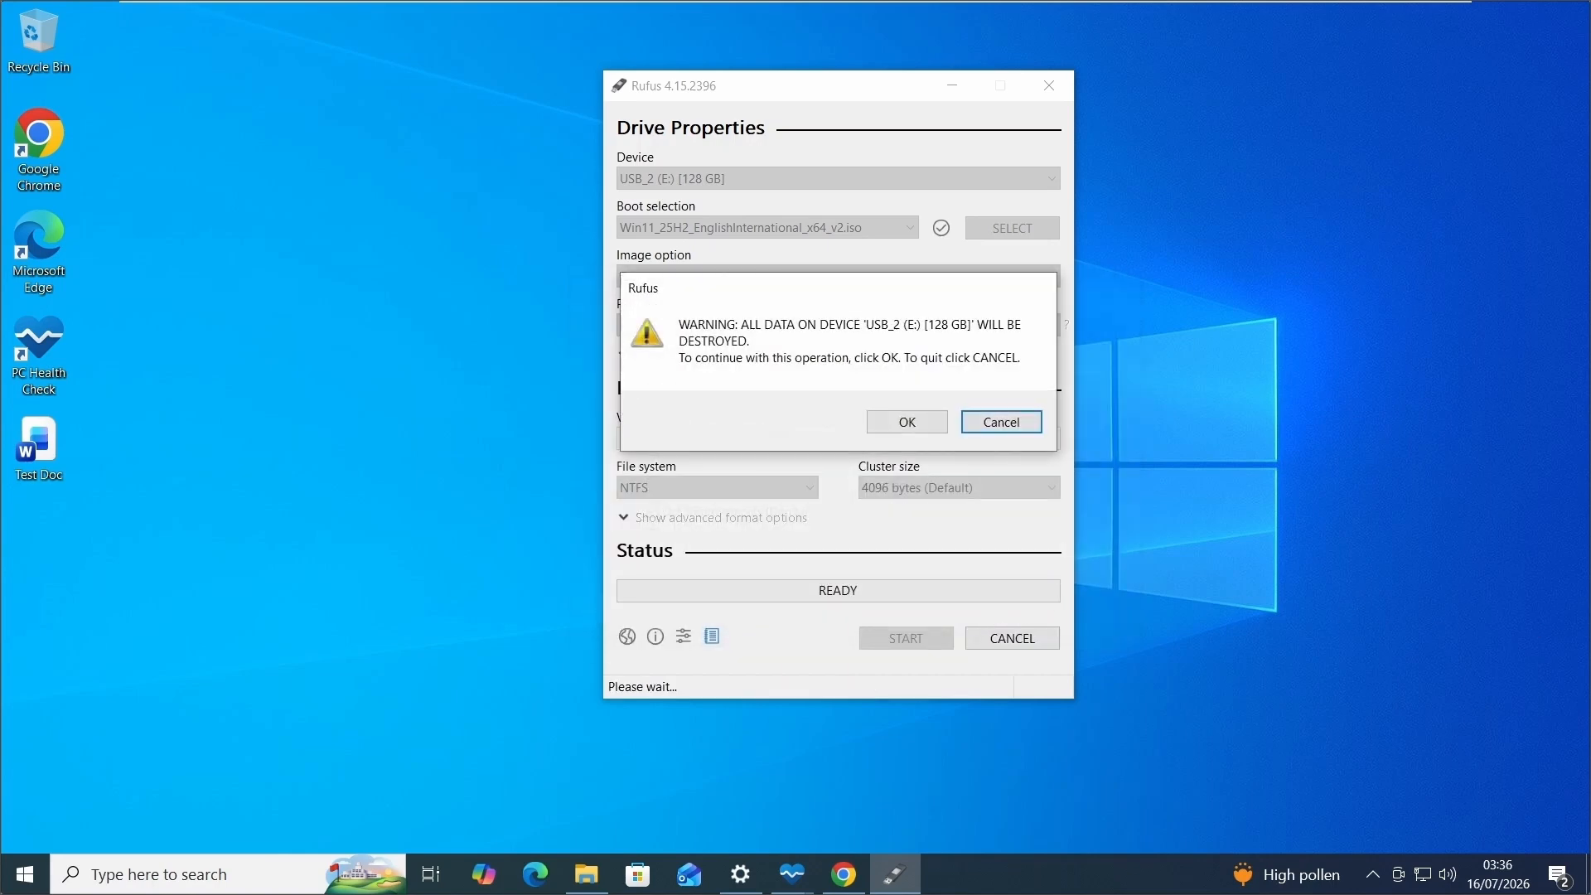
{"action": "left_click", "coordinate": [910, 423]}
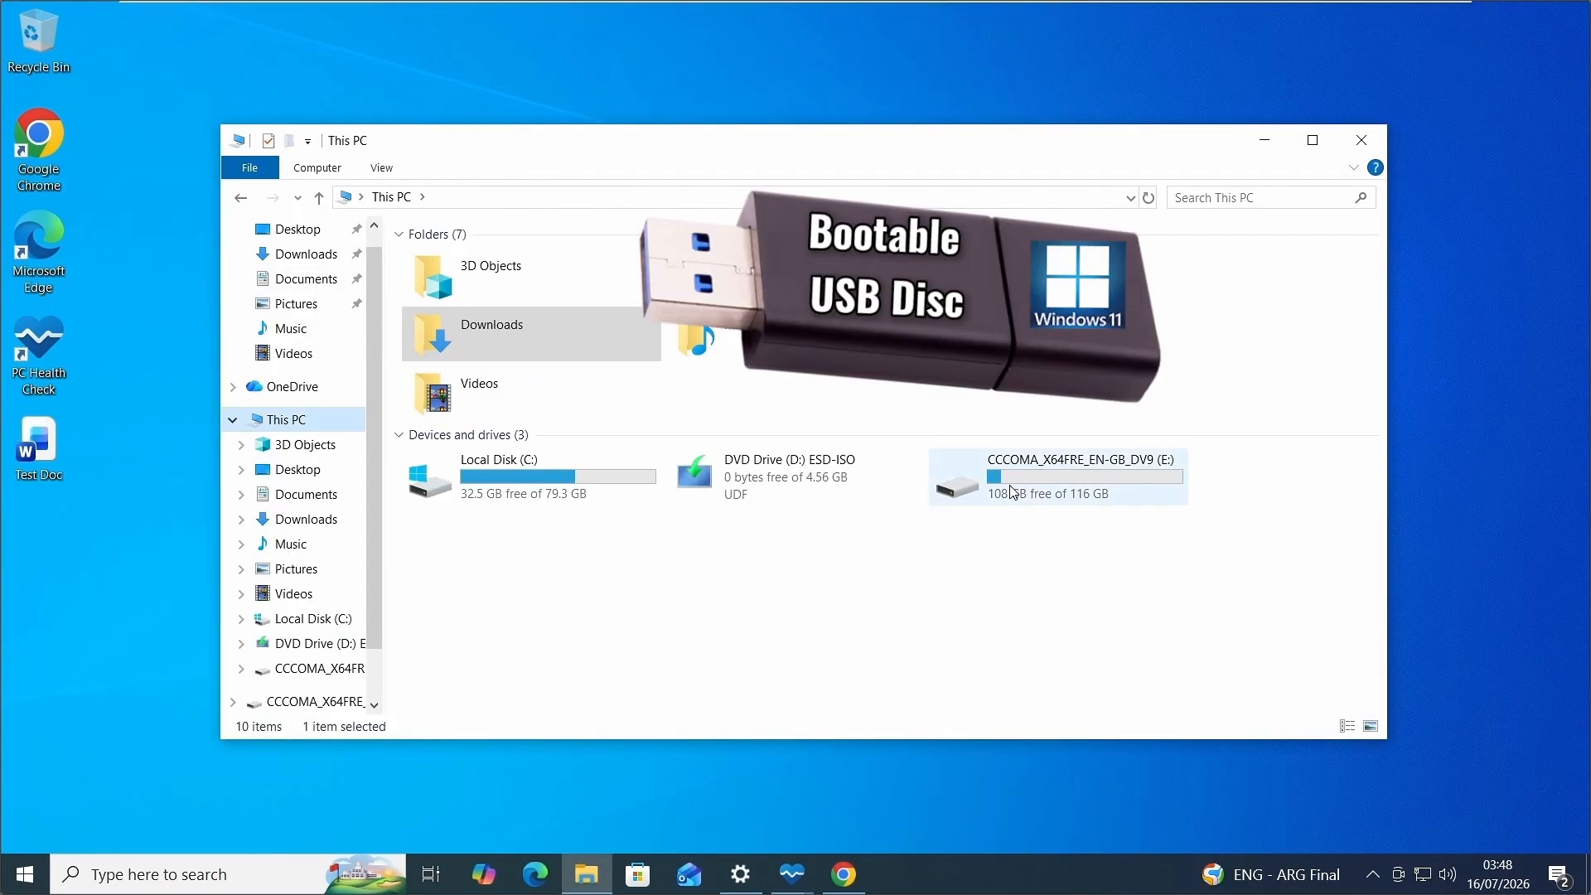
Check the finished USB drive in This PC, then minimize the window.
{"action": "left_click", "coordinate": [1175, 501]}
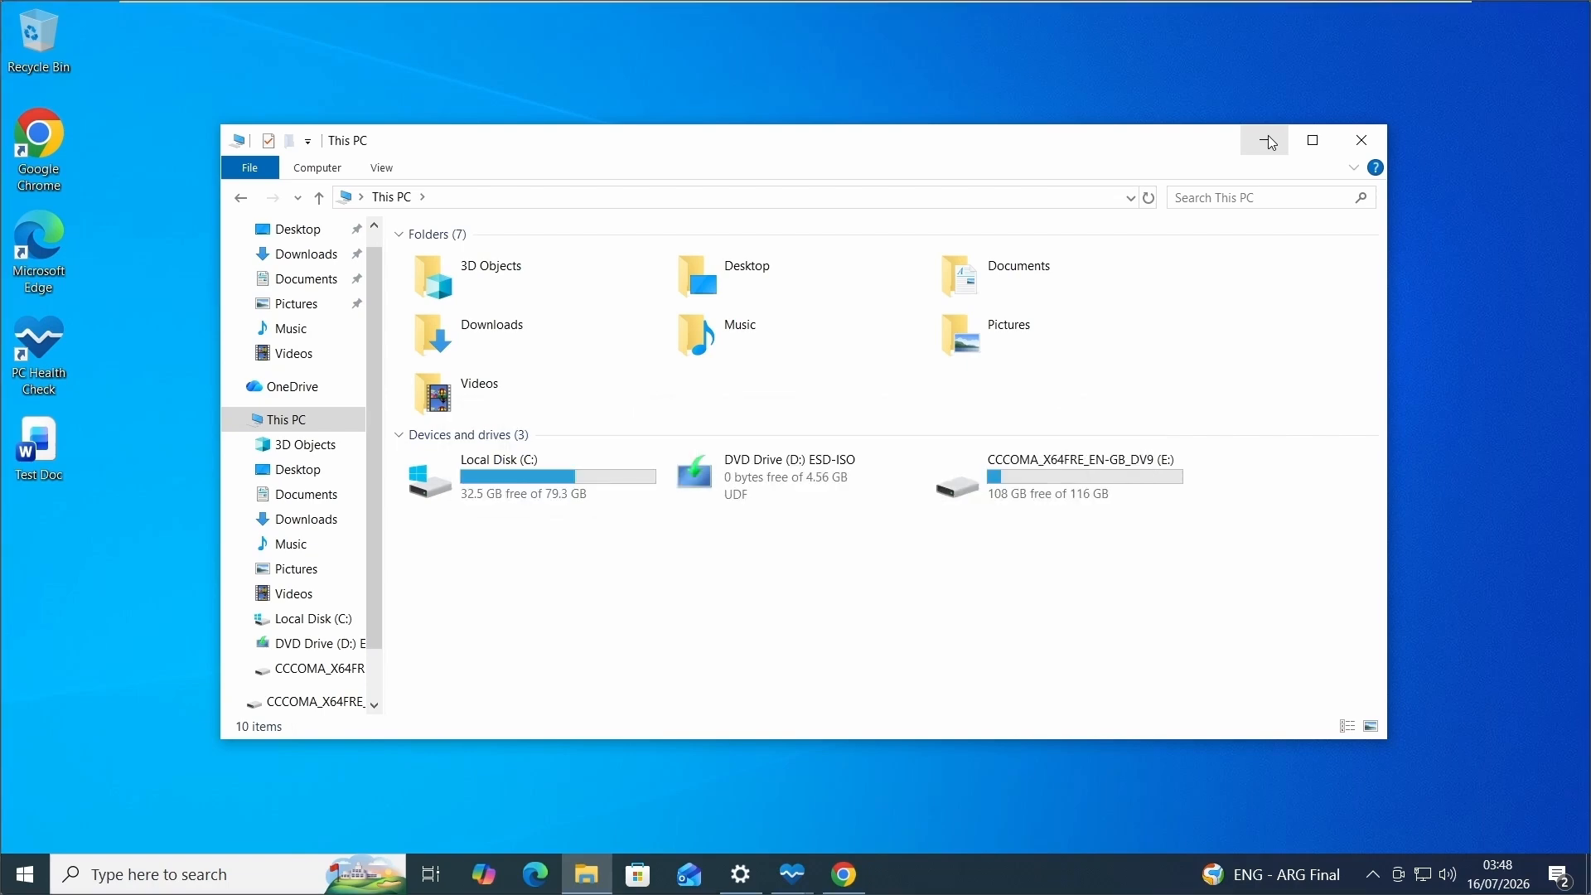
{"action": "left_click", "coordinate": [1270, 143]}
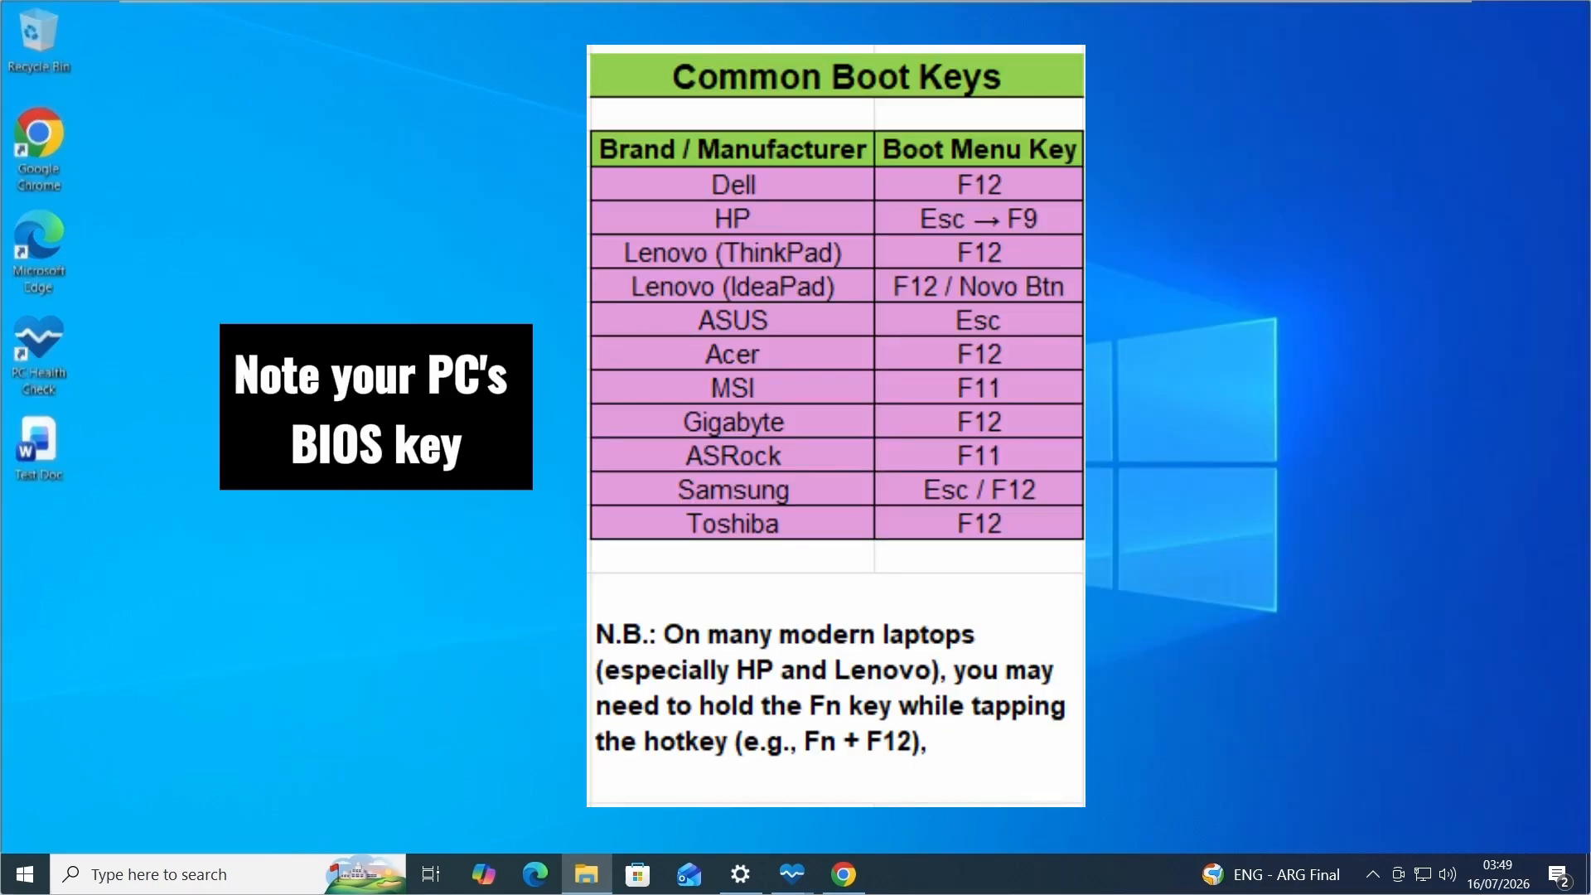
Switch to Chrome and search the web for "bios key for lenovo thinkpad".
{"action": "left_click", "coordinate": [843, 874]}
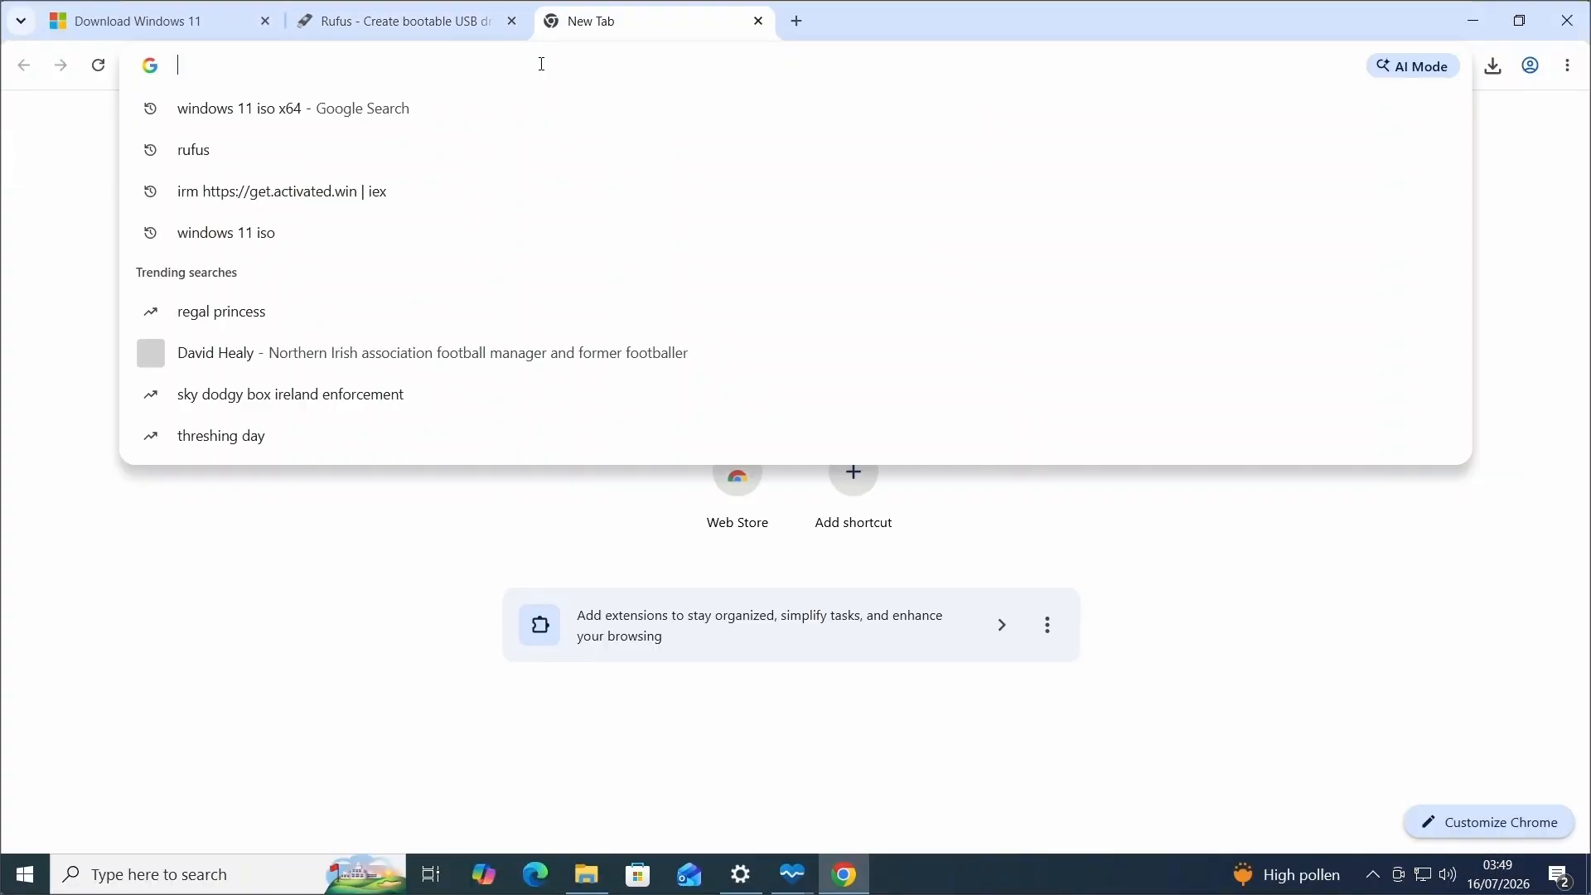
{"action": "type", "text": "BIOS key for lenovo"}
{"action": "key", "text": "Down"}
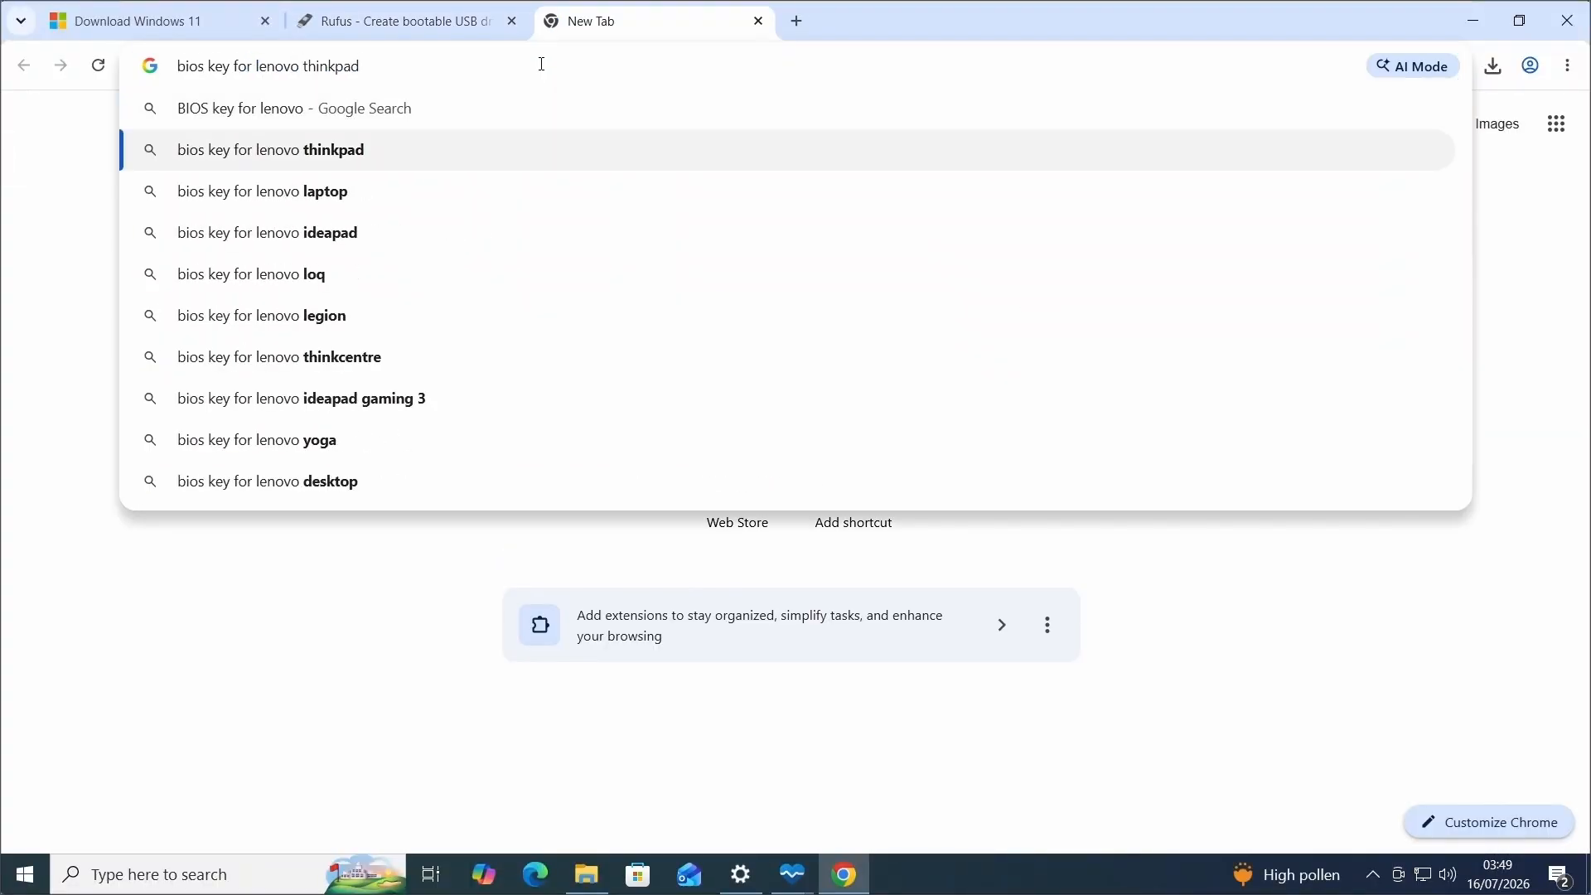
{"action": "key", "text": "Return"}
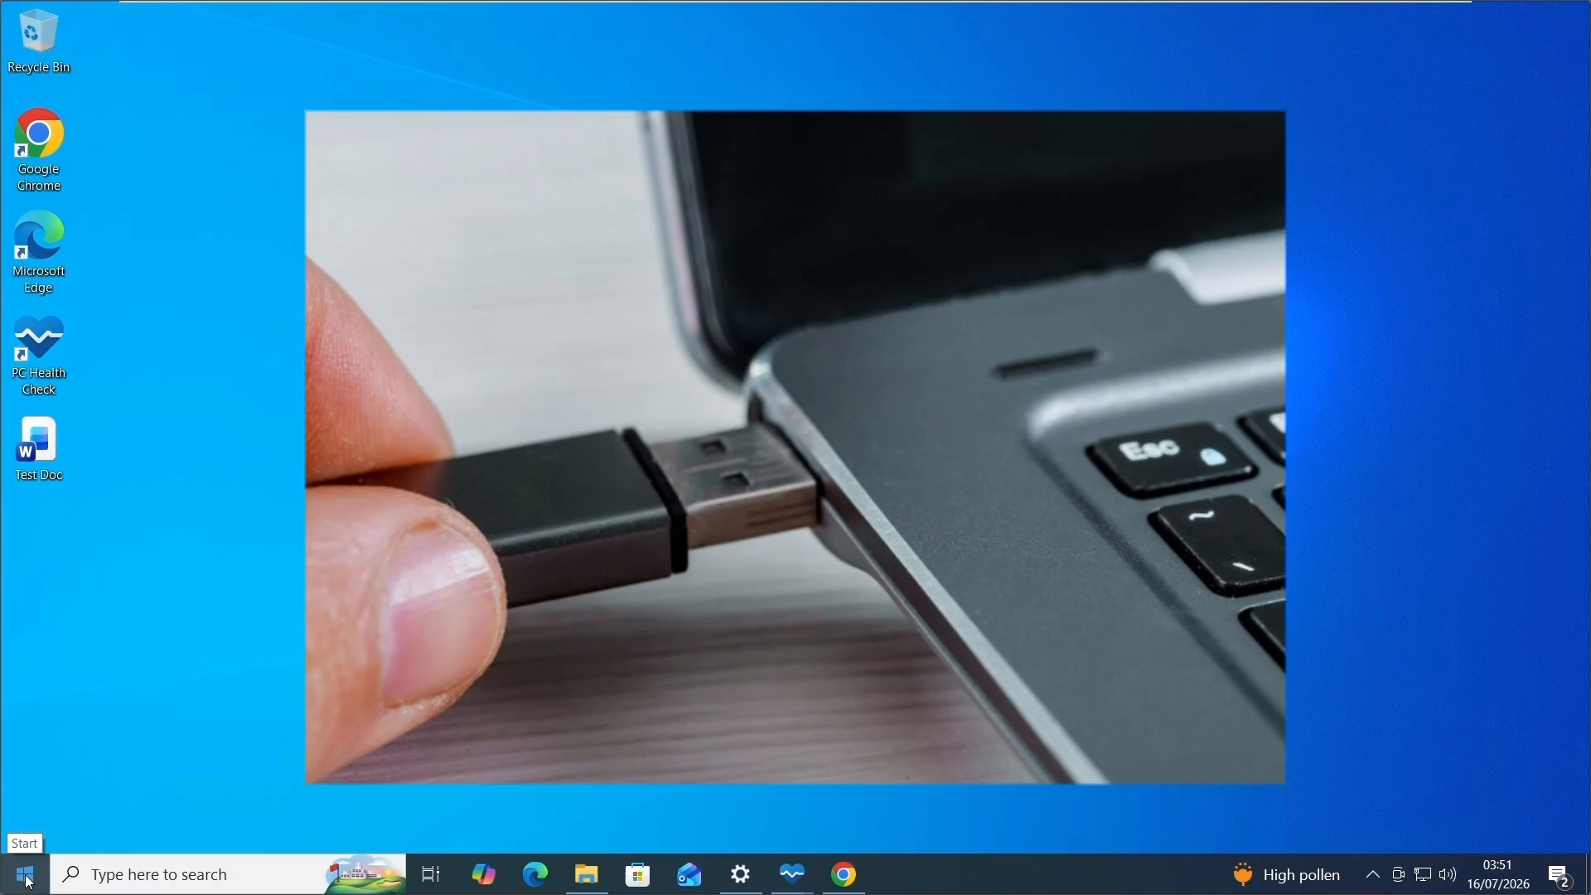
Restart the computer and boot from EFI USB Device in the Boot Manager.
{"action": "left_click", "coordinate": [25, 874]}
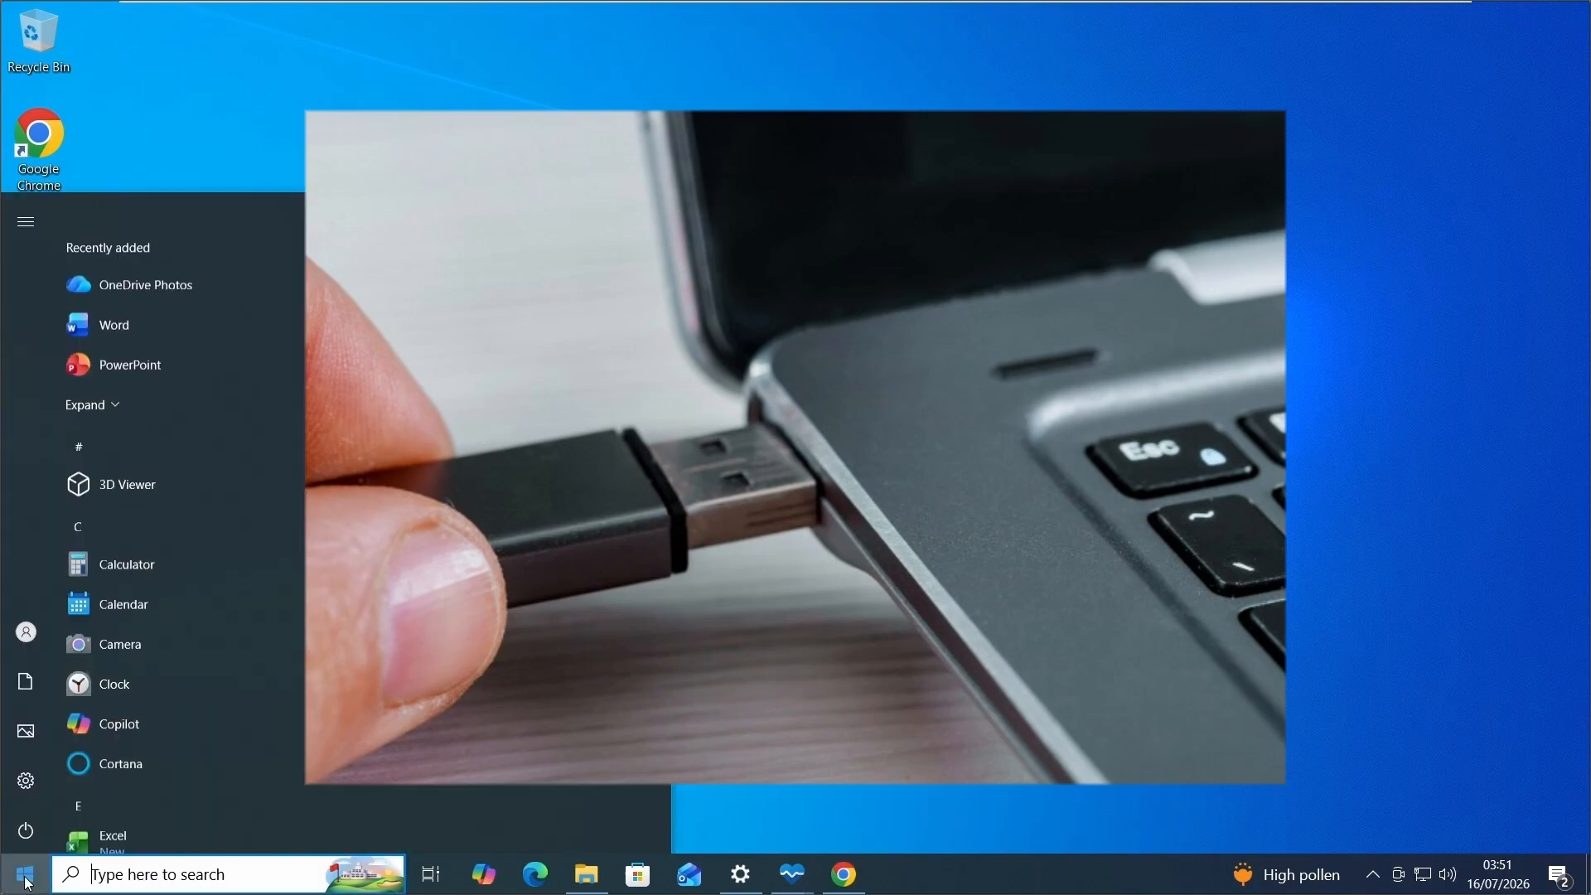
{"action": "left_click", "coordinate": [27, 831]}
{"action": "left_click", "coordinate": [141, 775]}
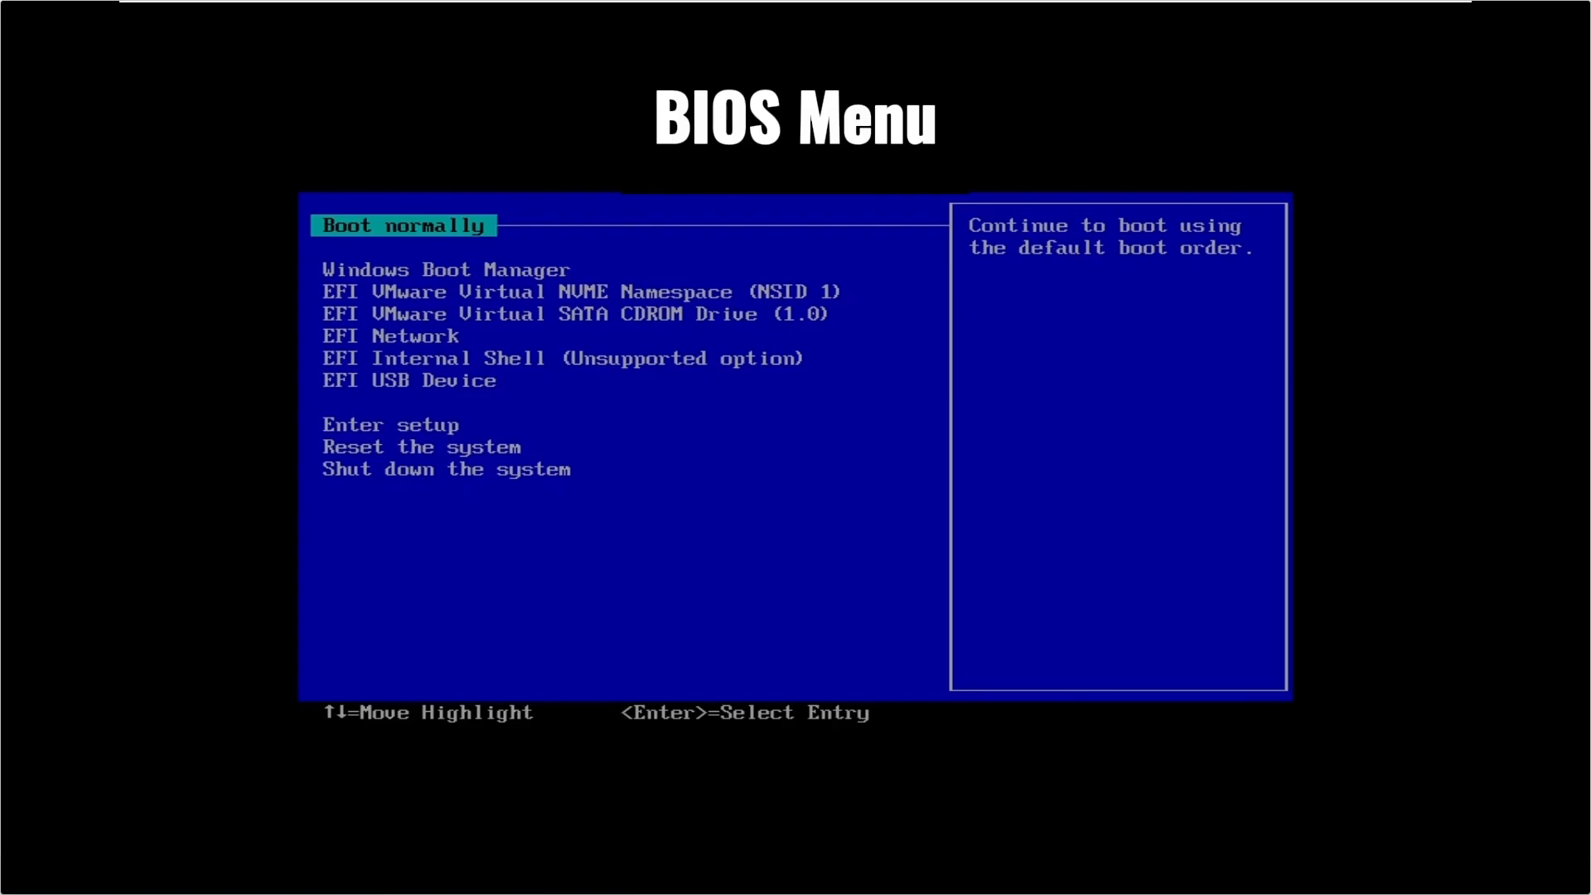
{"action": "key", "text": "Down"}
{"action": "key", "text": "Down"}
{"action": "key", "text": "Down"}
{"action": "key", "text": "Down"}
{"action": "key", "text": "Down"}
{"action": "key", "text": "Down"}
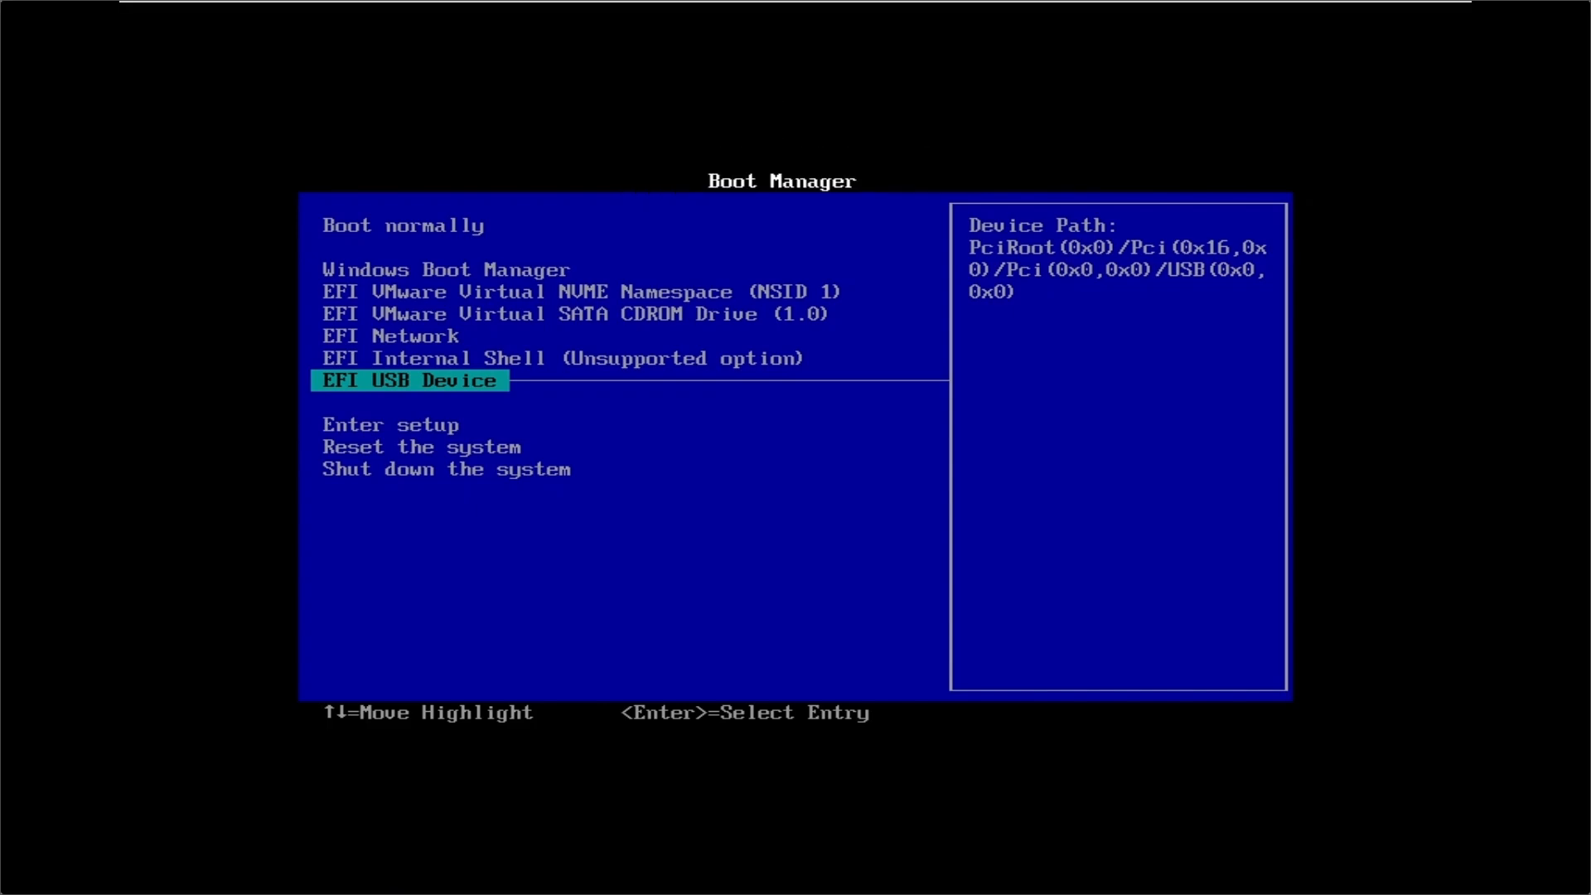
{"action": "key", "text": "Return"}
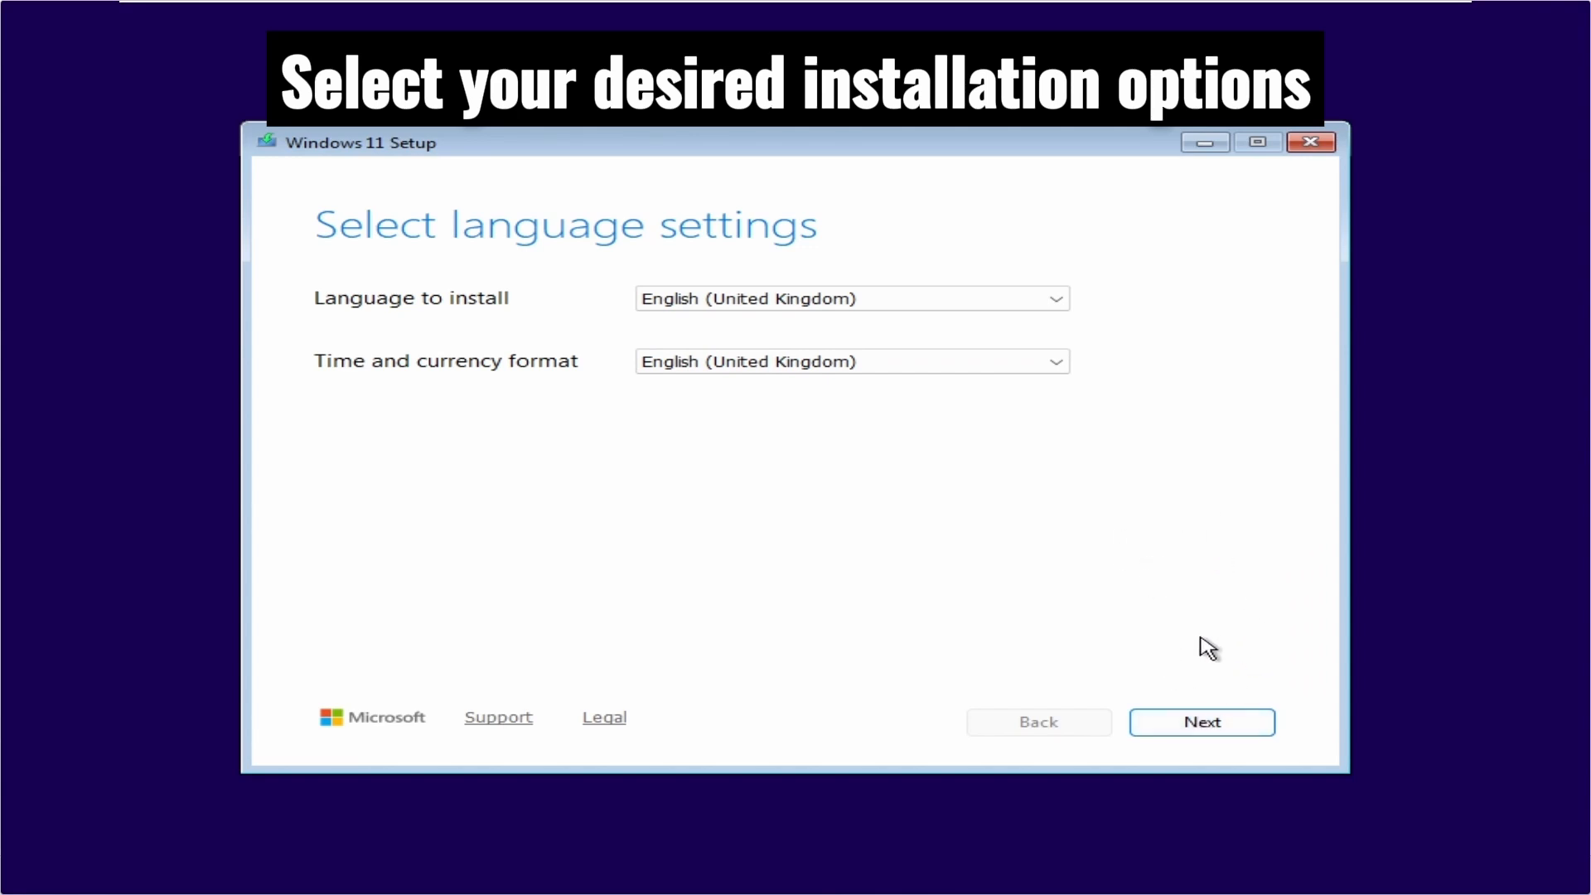
Accept the English (United Kingdom) language and United Kingdom keyboard settings, and continue the Windows 11 installation without a product key.
{"action": "left_click", "coordinate": [1216, 717]}
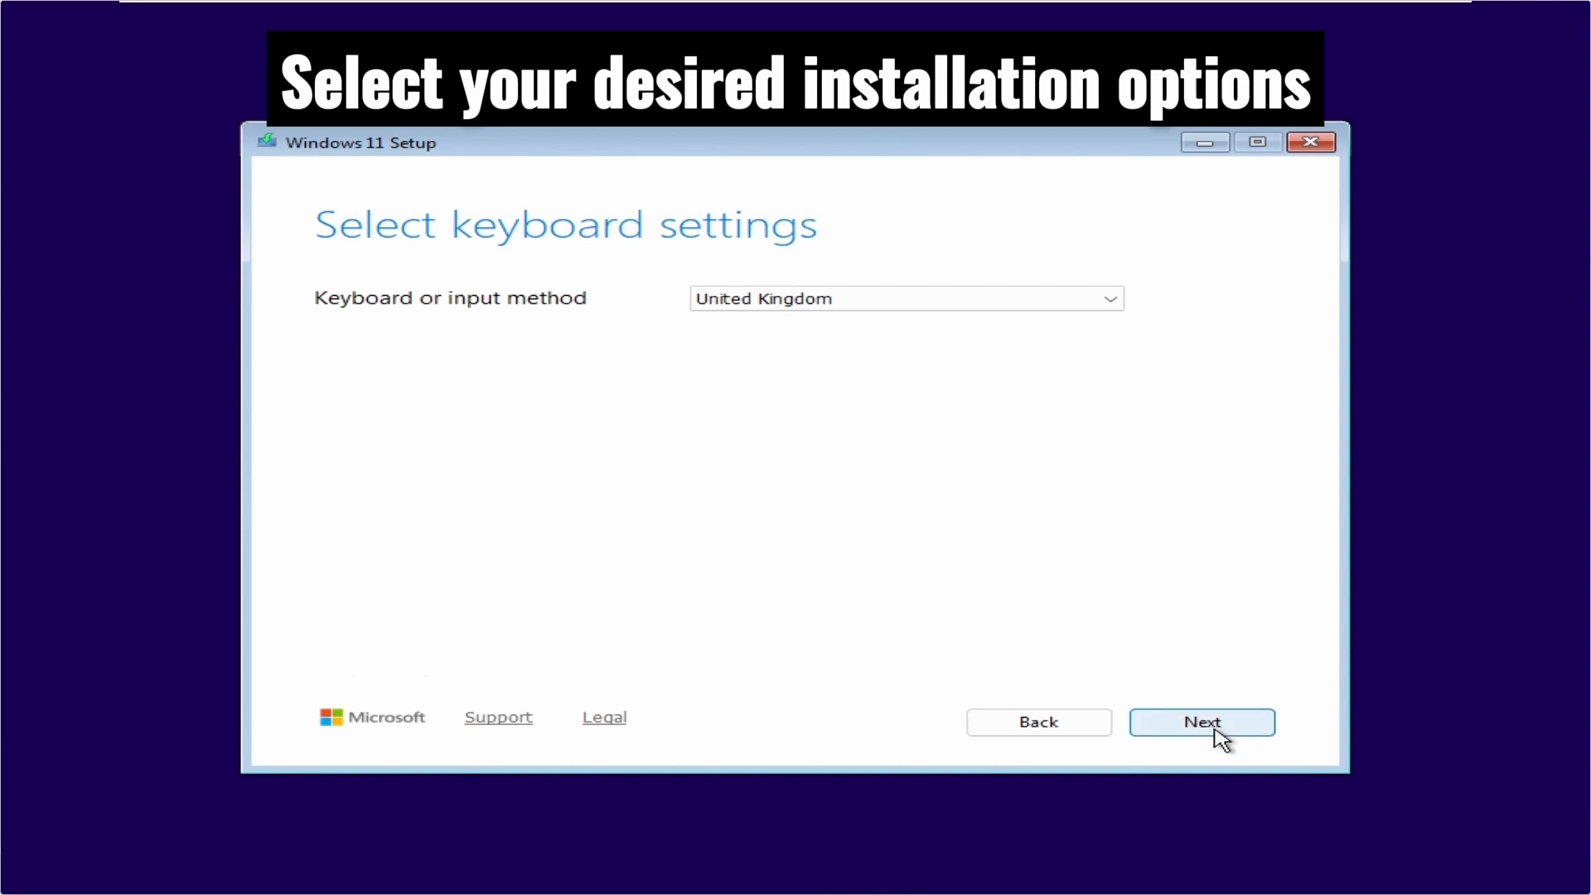
{"action": "left_click", "coordinate": [1216, 722]}
{"action": "left_click", "coordinate": [324, 411]}
{"action": "left_click", "coordinate": [1201, 722]}
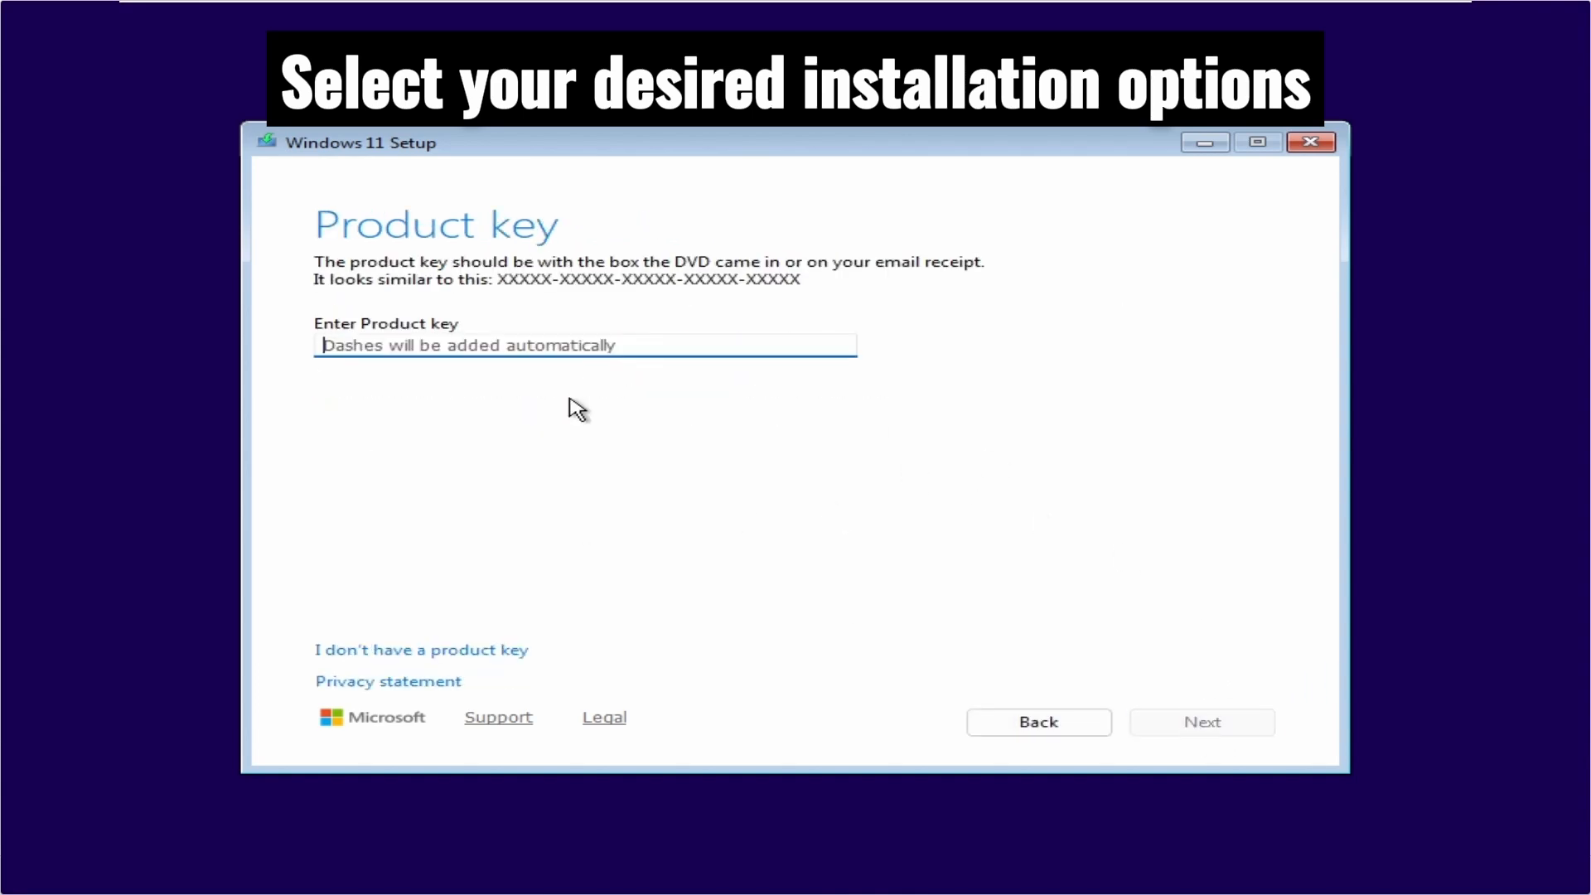
{"action": "left_click", "coordinate": [500, 654]}
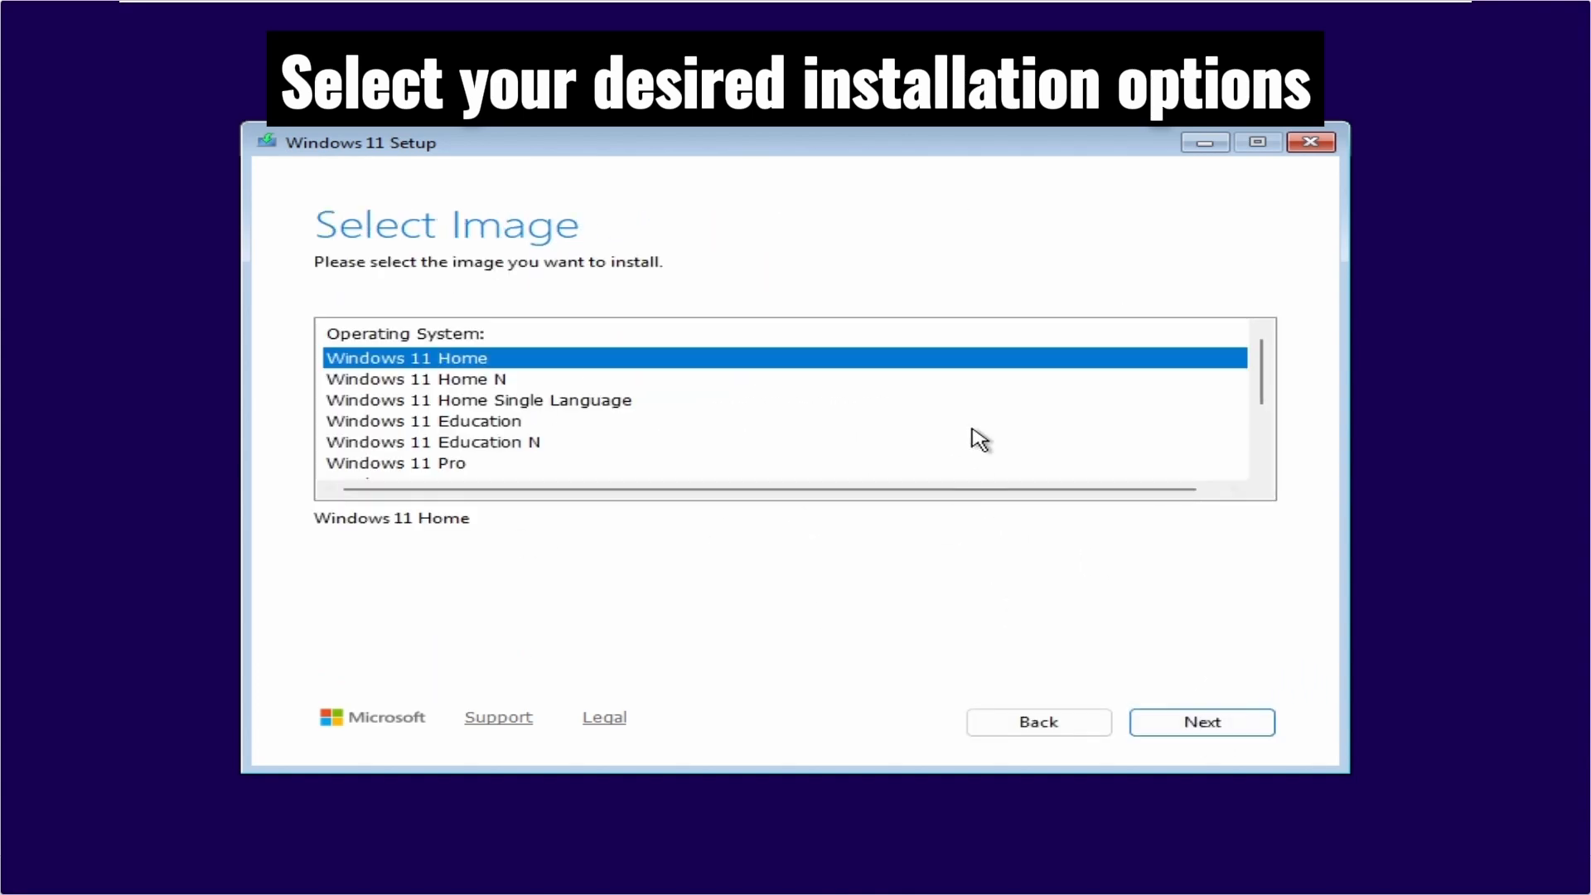
Select the Windows 11 Pro image and continue to the choice of installation location.
{"action": "scroll", "coordinate": [455, 410], "scroll_direction": "down", "scroll_amount": 1}
{"action": "left_click", "coordinate": [455, 403]}
{"action": "left_click", "coordinate": [1201, 722]}
{"action": "left_click", "coordinate": [1202, 721]}
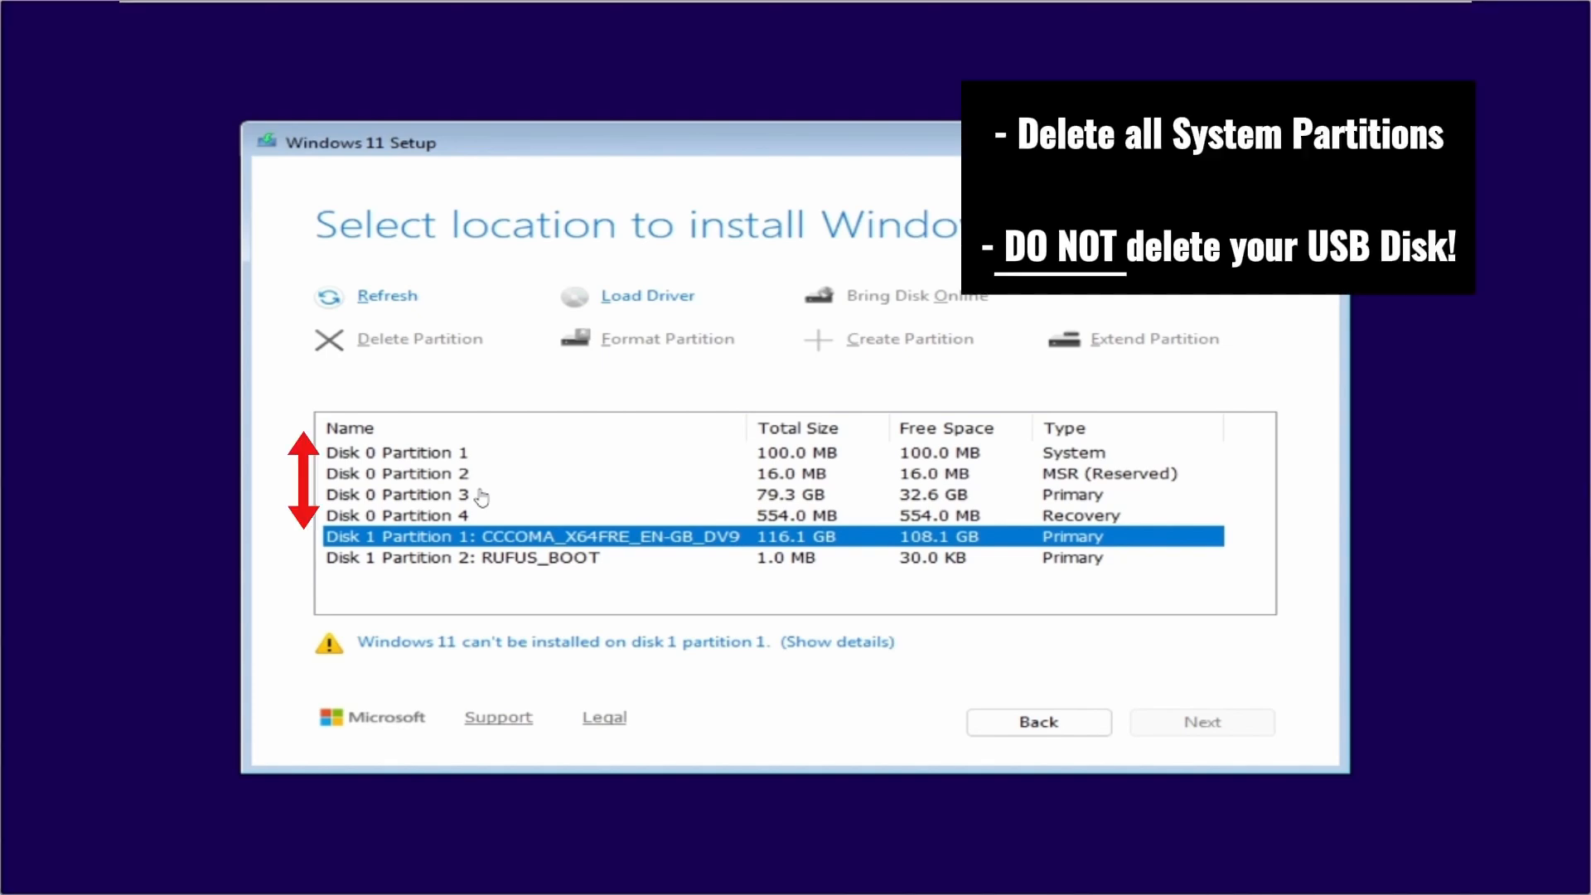
Delete all four Disk 0 partitions, leaving the Disk 1 USB partitions intact.
{"action": "left_click", "coordinate": [445, 453]}
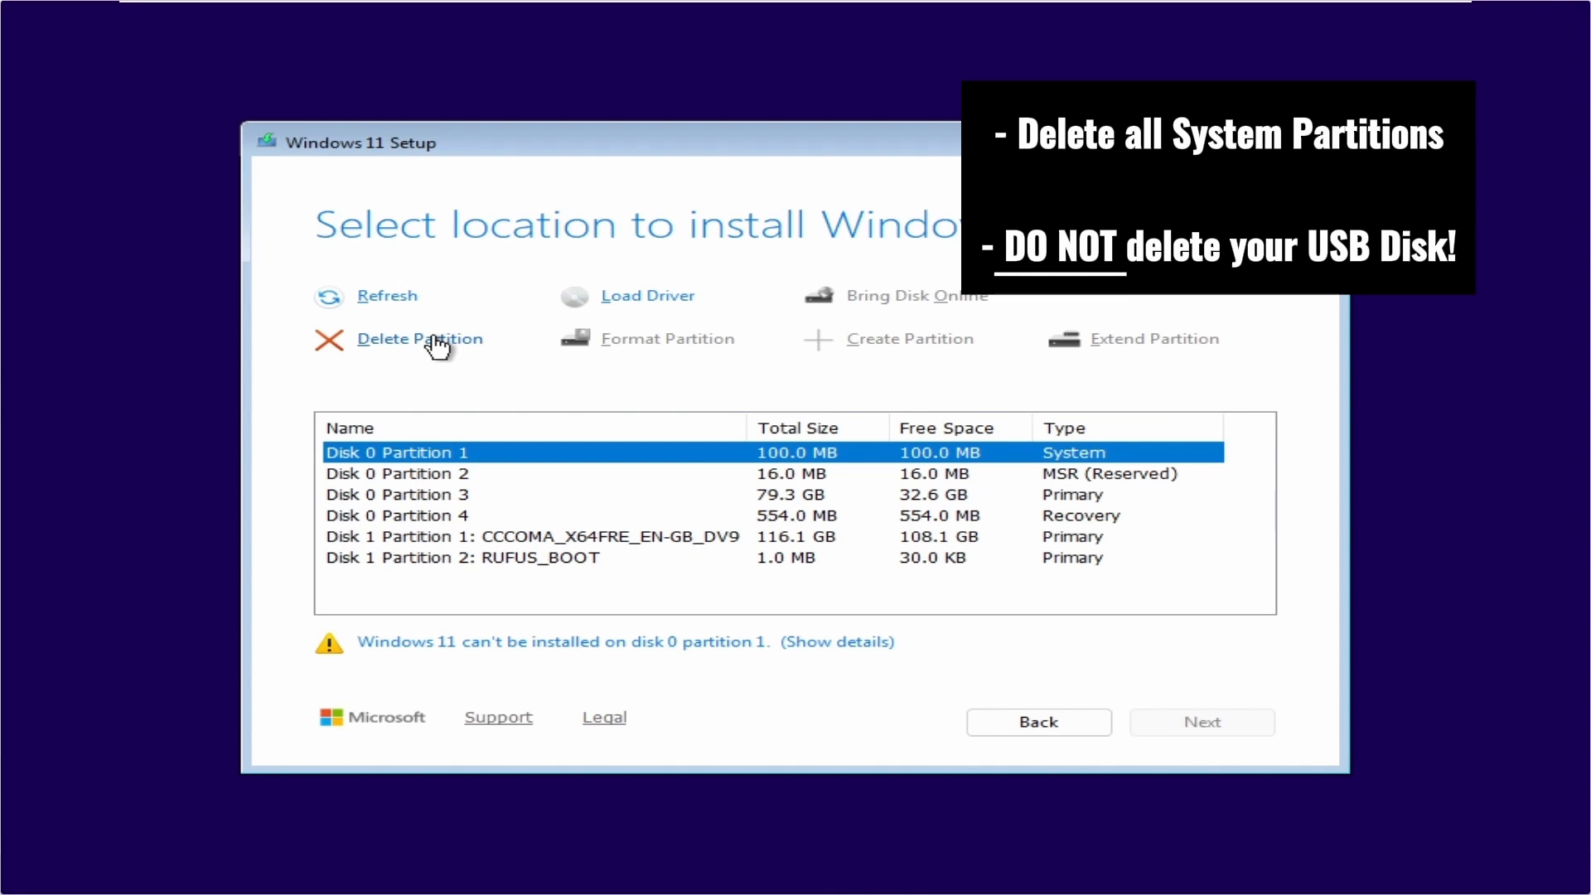
{"action": "left_click", "coordinate": [435, 346]}
{"action": "left_click", "coordinate": [443, 473]}
{"action": "left_click", "coordinate": [435, 345]}
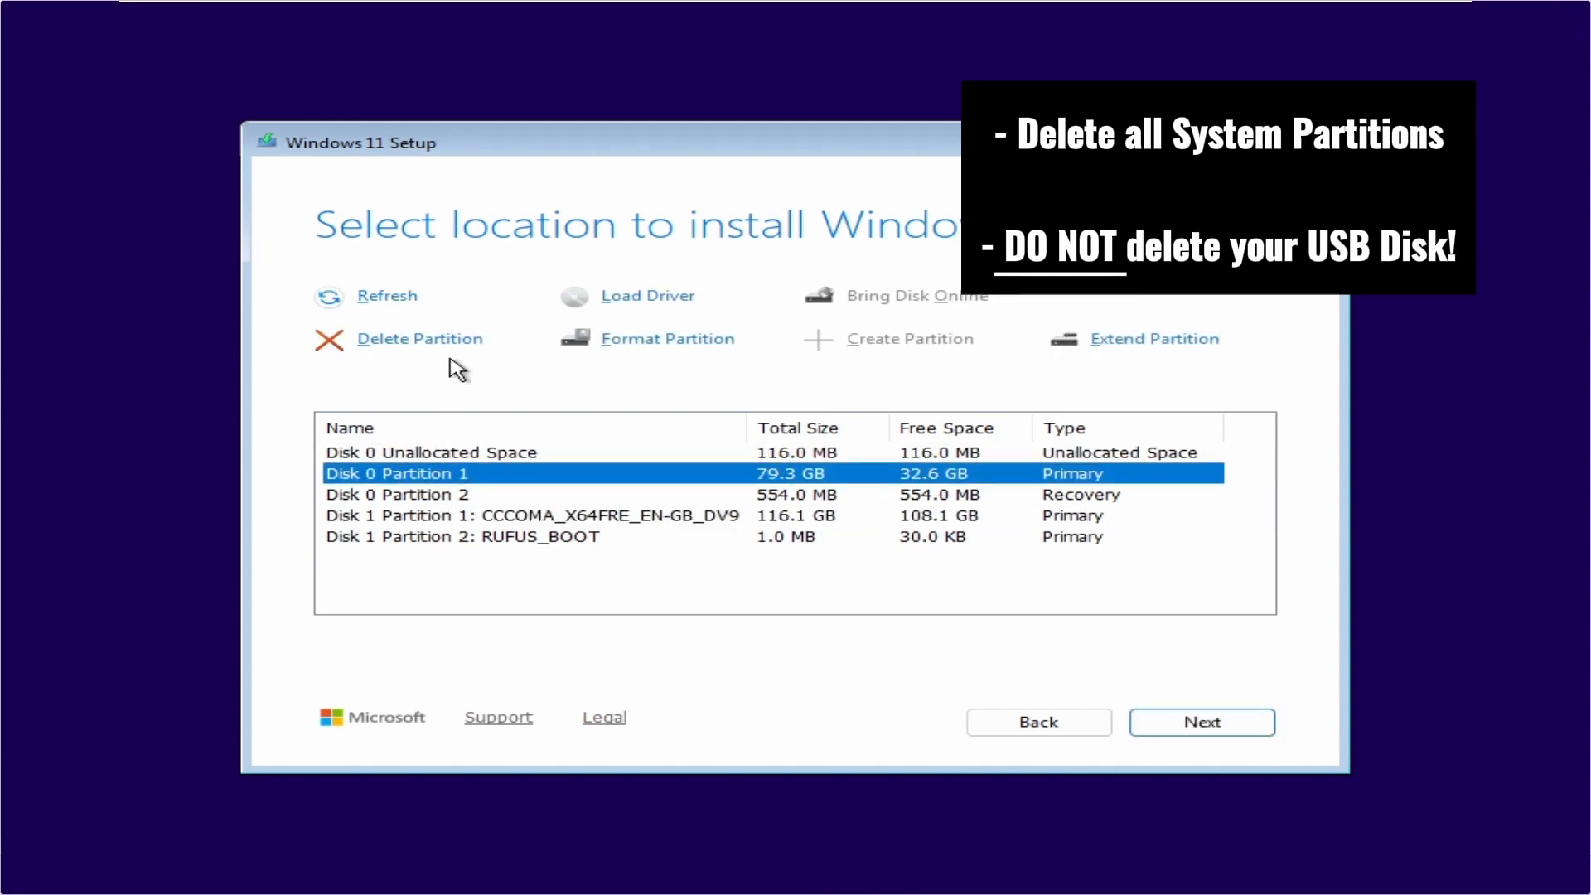
{"action": "left_click", "coordinate": [433, 343]}
{"action": "left_click", "coordinate": [430, 470]}
{"action": "left_click", "coordinate": [435, 343]}
Choose the Disk 0 unallocated space as the install location and start installing Windows 11 Pro.
{"action": "left_click", "coordinate": [538, 453]}
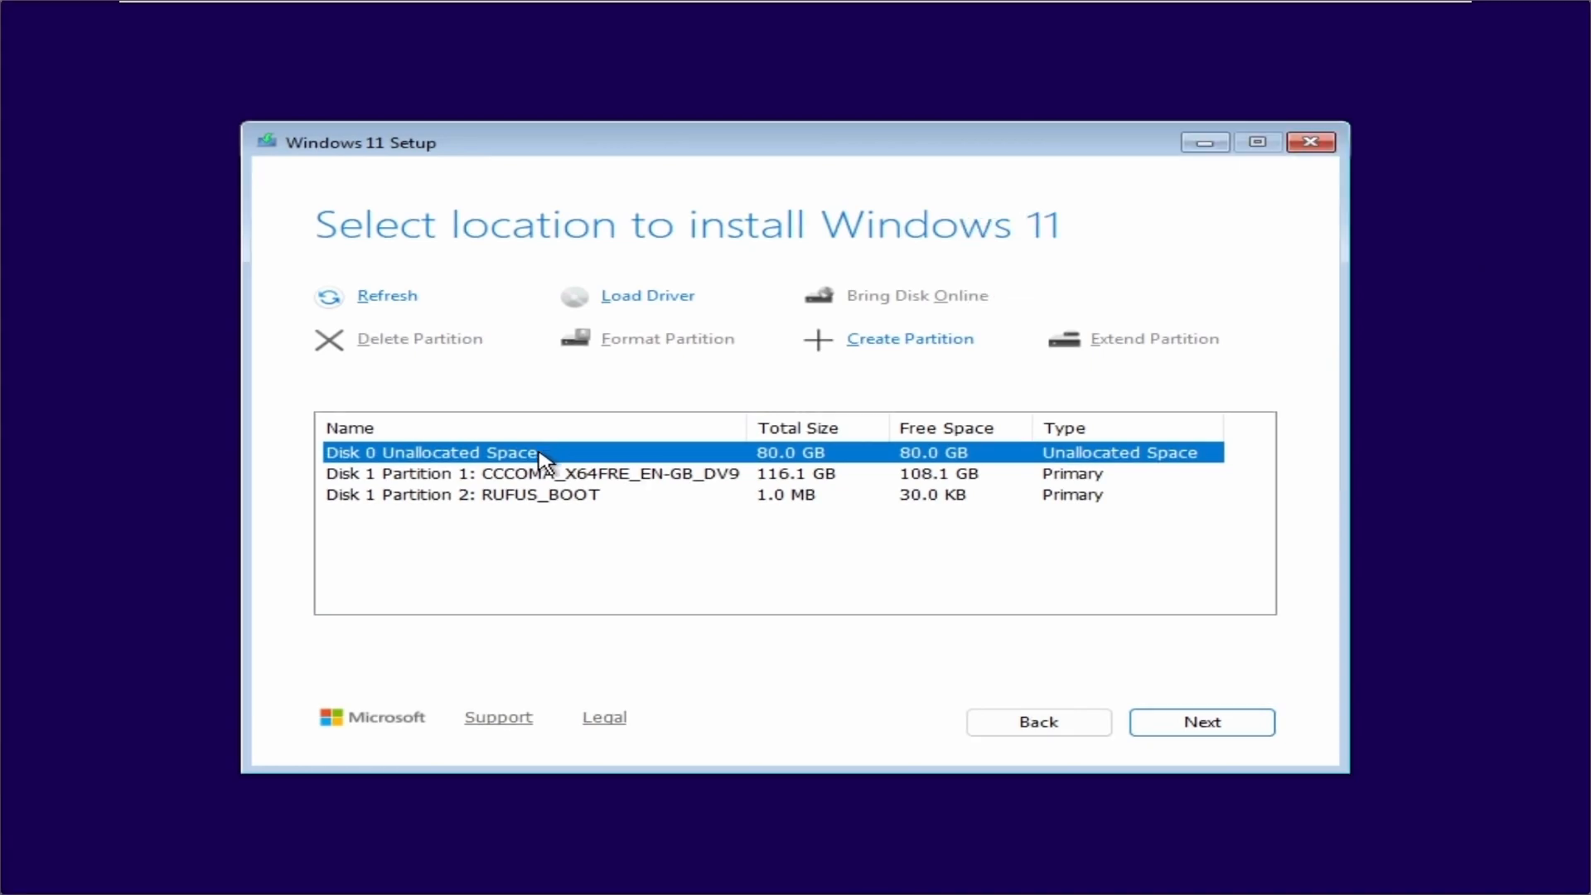
{"action": "left_click", "coordinate": [1243, 727]}
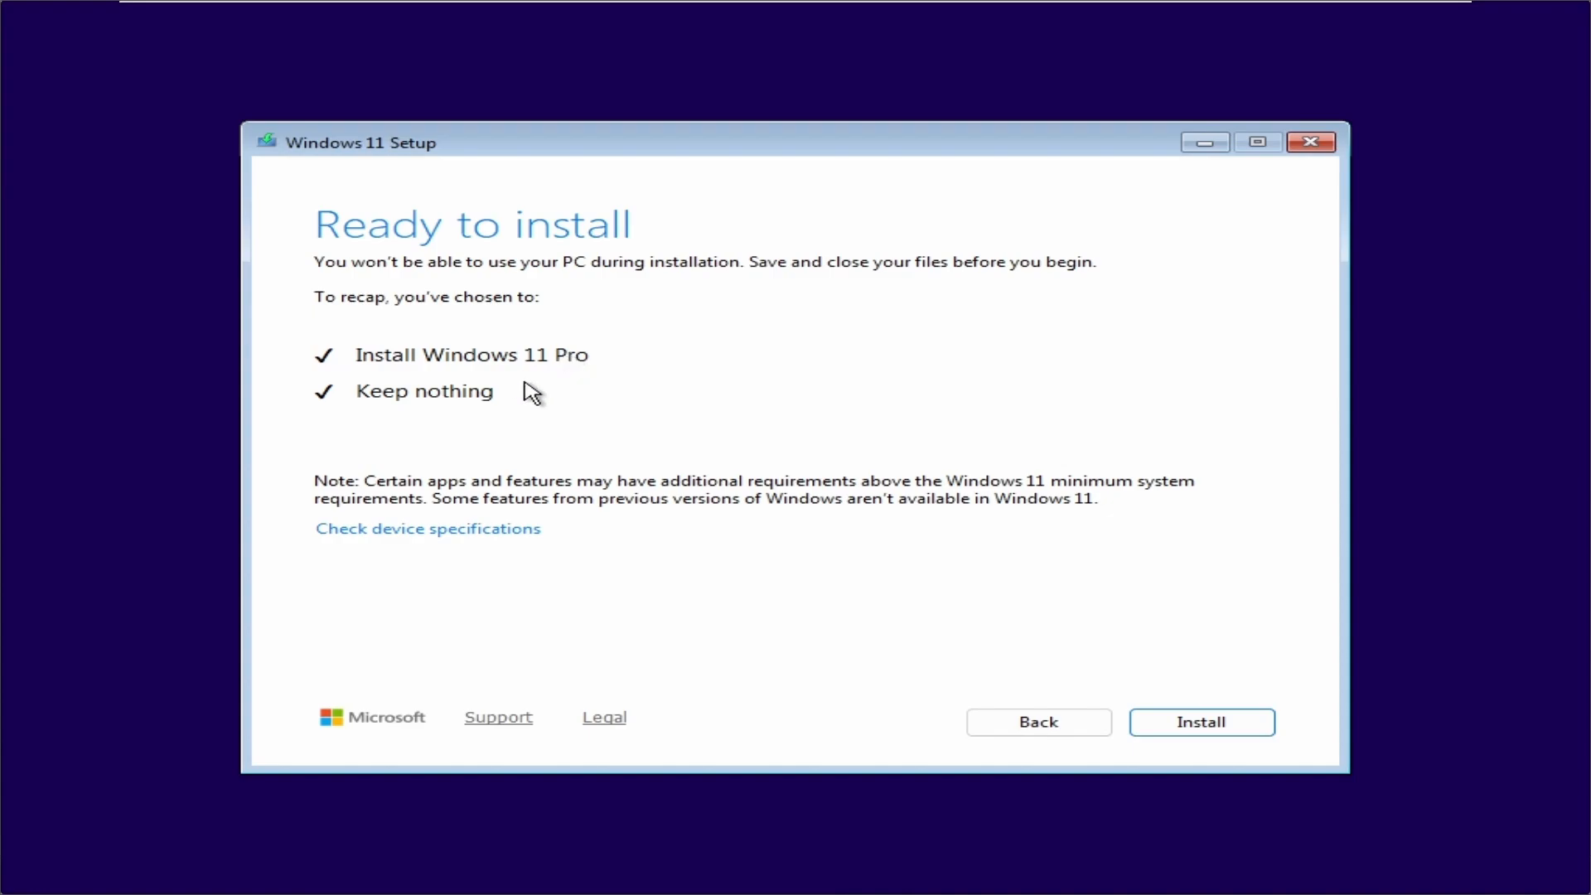
{"action": "left_click", "coordinate": [1226, 729]}
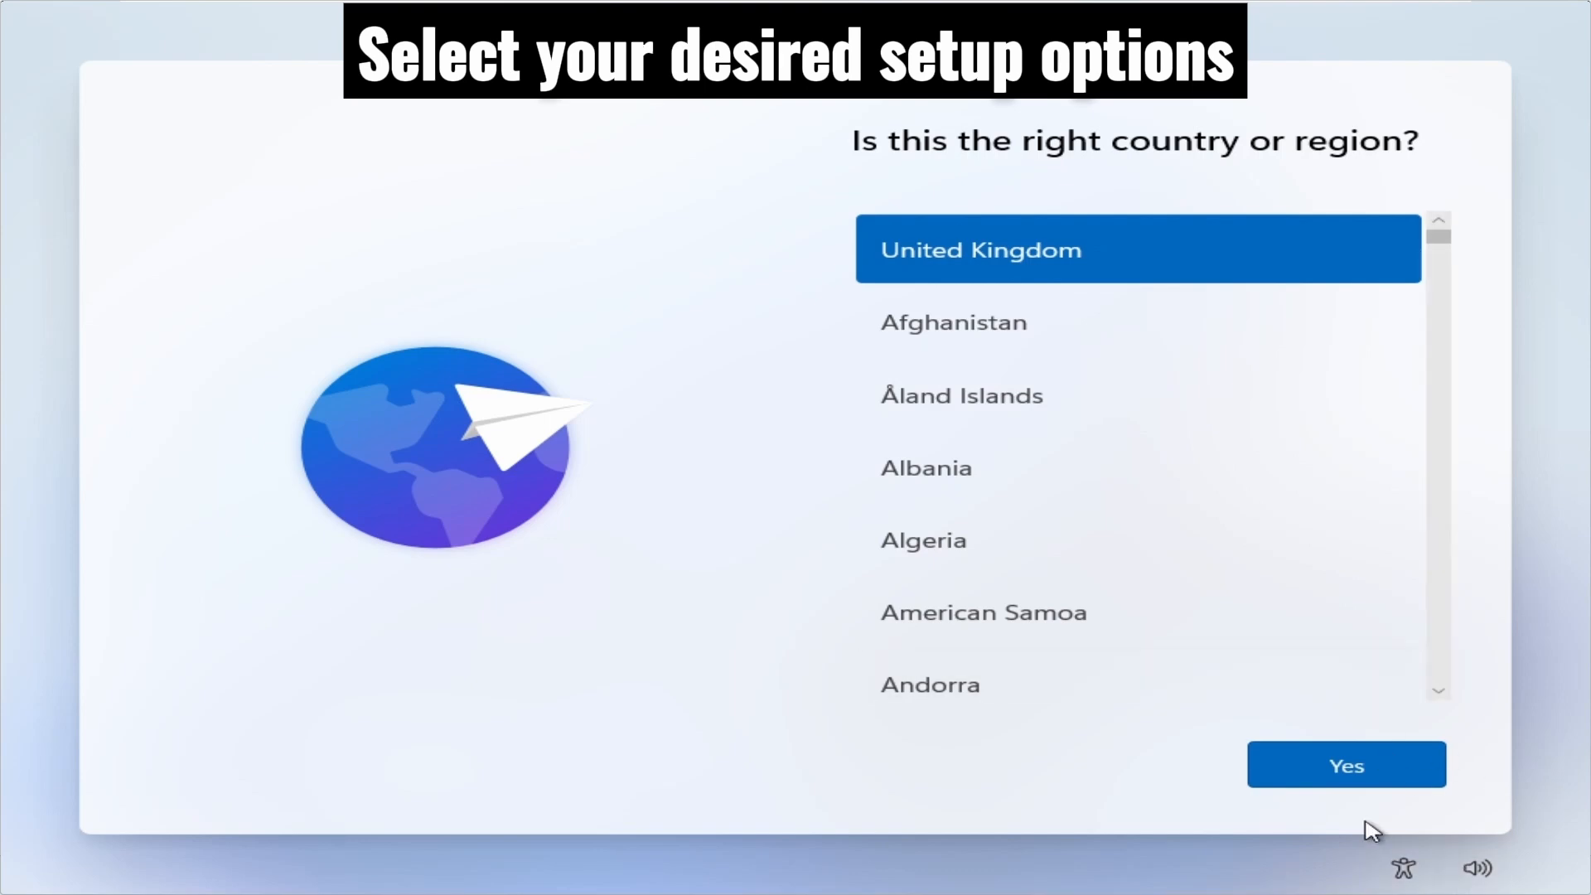
Accept United Kingdom as the region and keyboard layout, and skip adding a second layout.
{"action": "left_click", "coordinate": [1355, 761]}
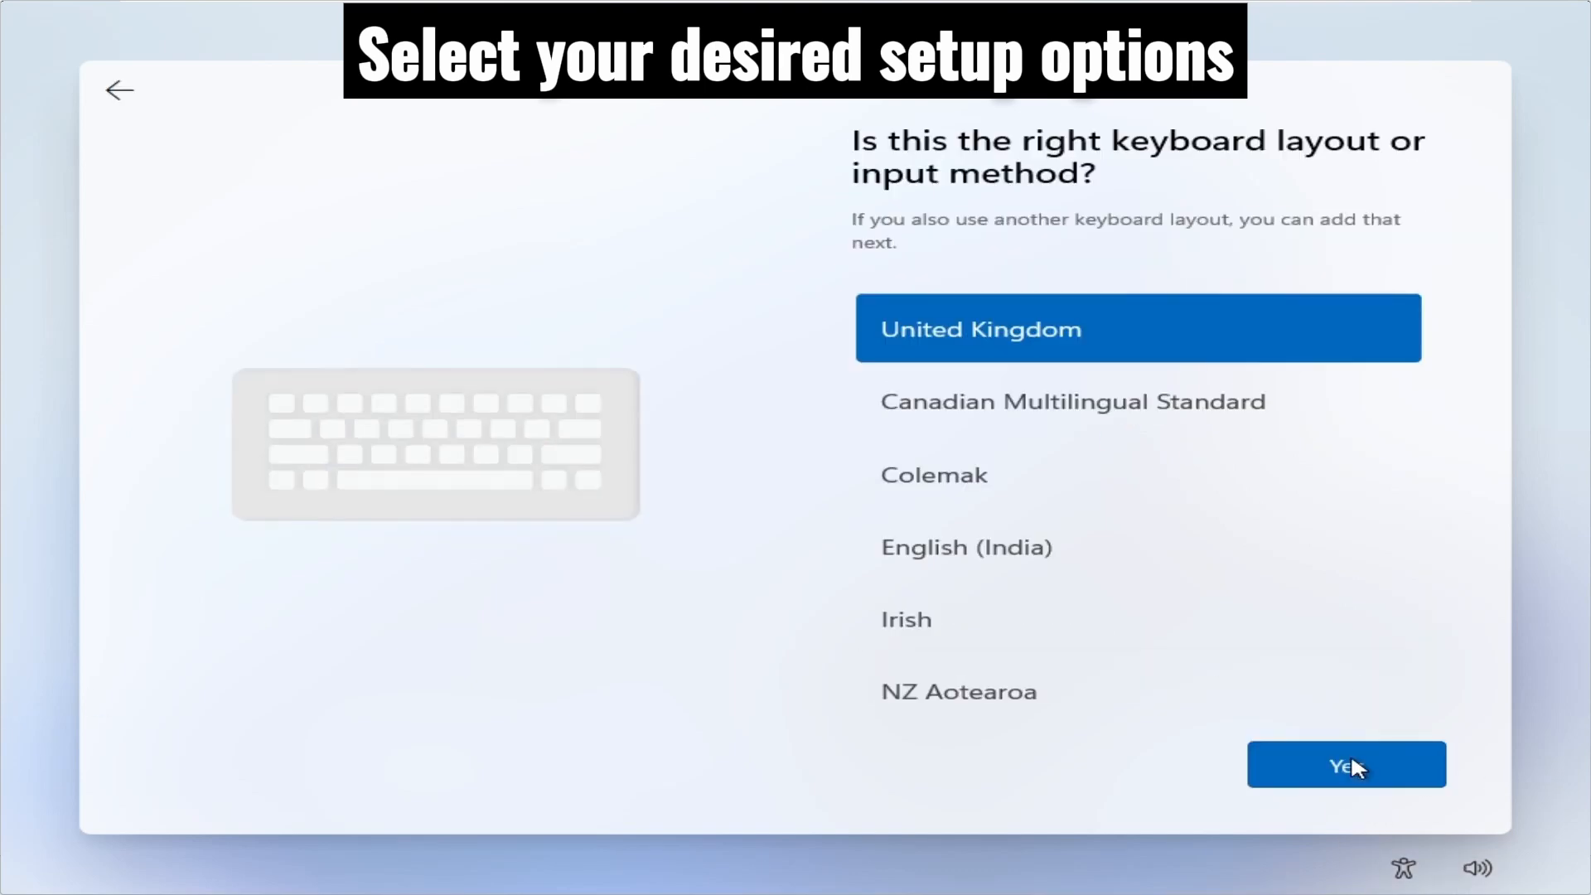
{"action": "left_click", "coordinate": [1352, 758]}
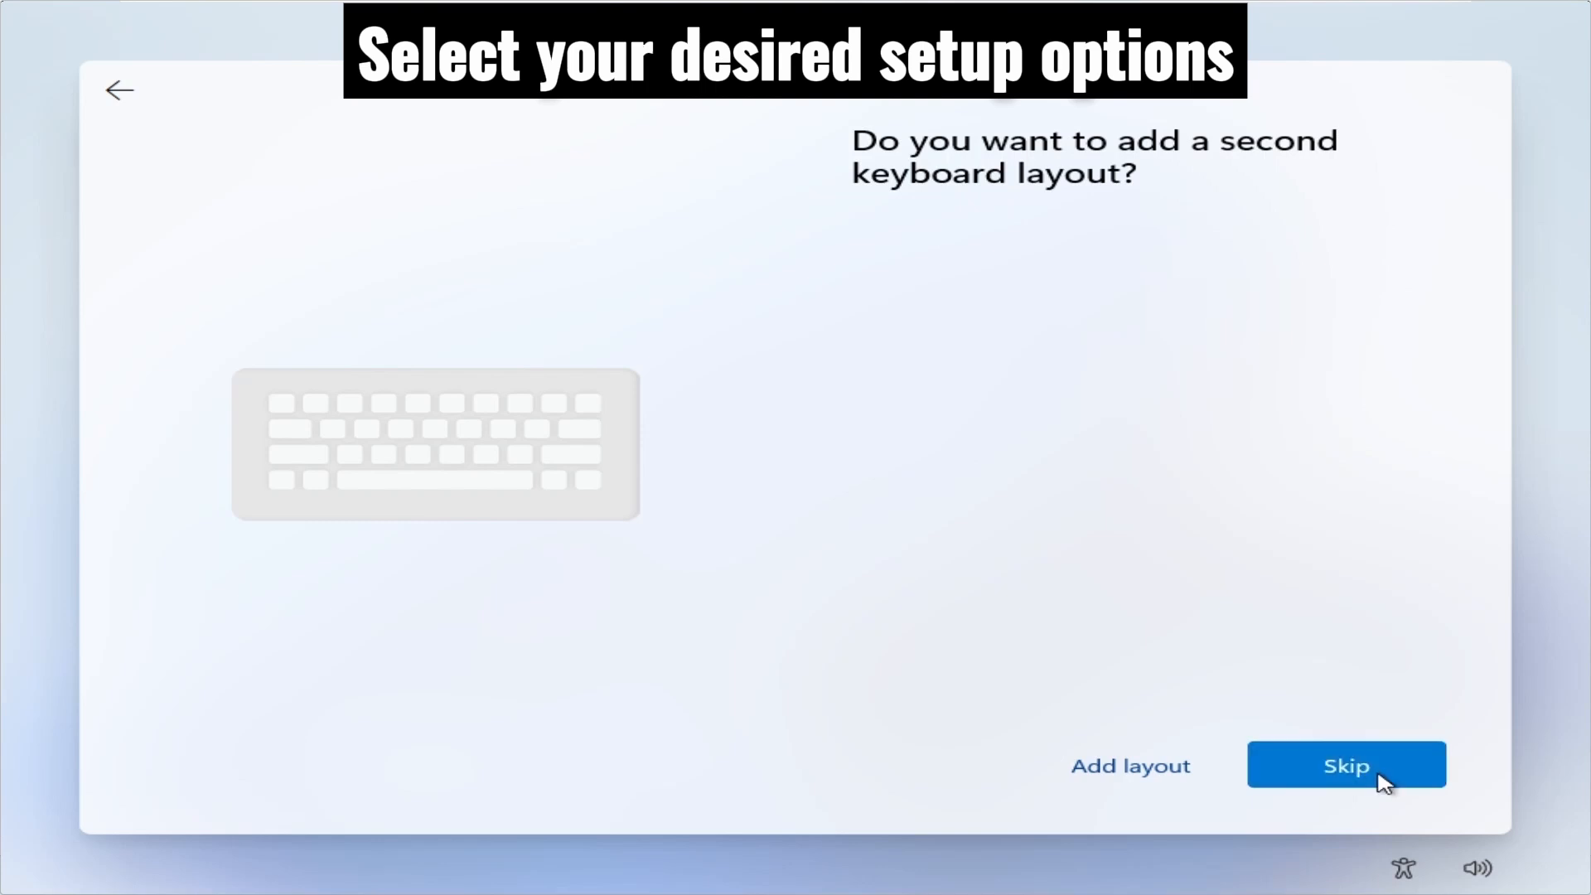
{"action": "left_click", "coordinate": [1363, 774]}
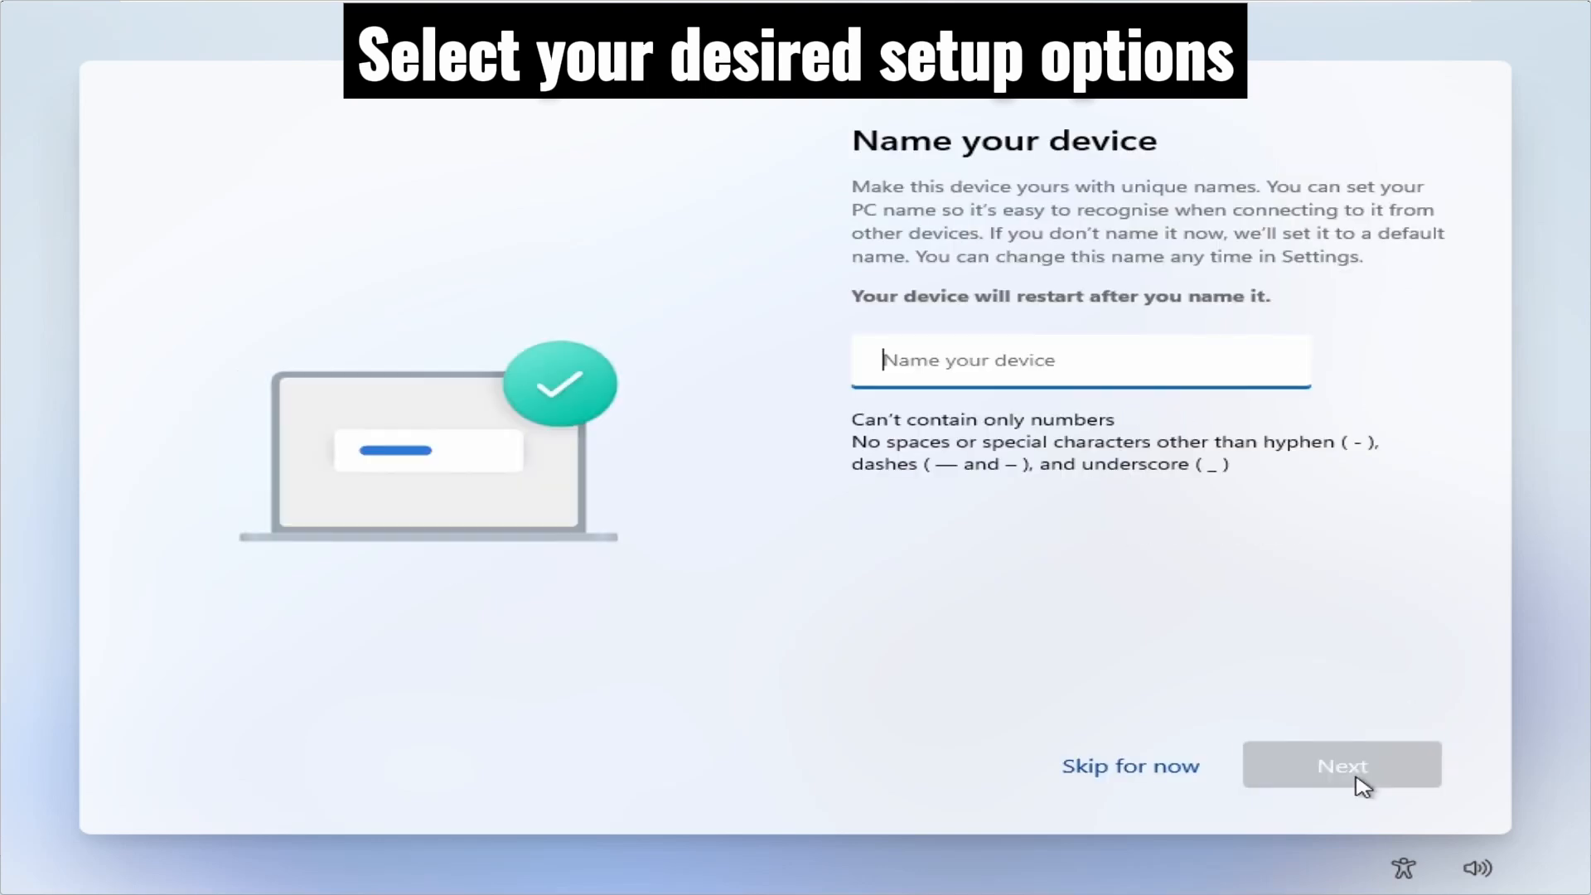
Name the device PC1 and choose to set it up for work or school.
{"action": "type", "text": "PC1"}
{"action": "left_click", "coordinate": [1363, 781]}
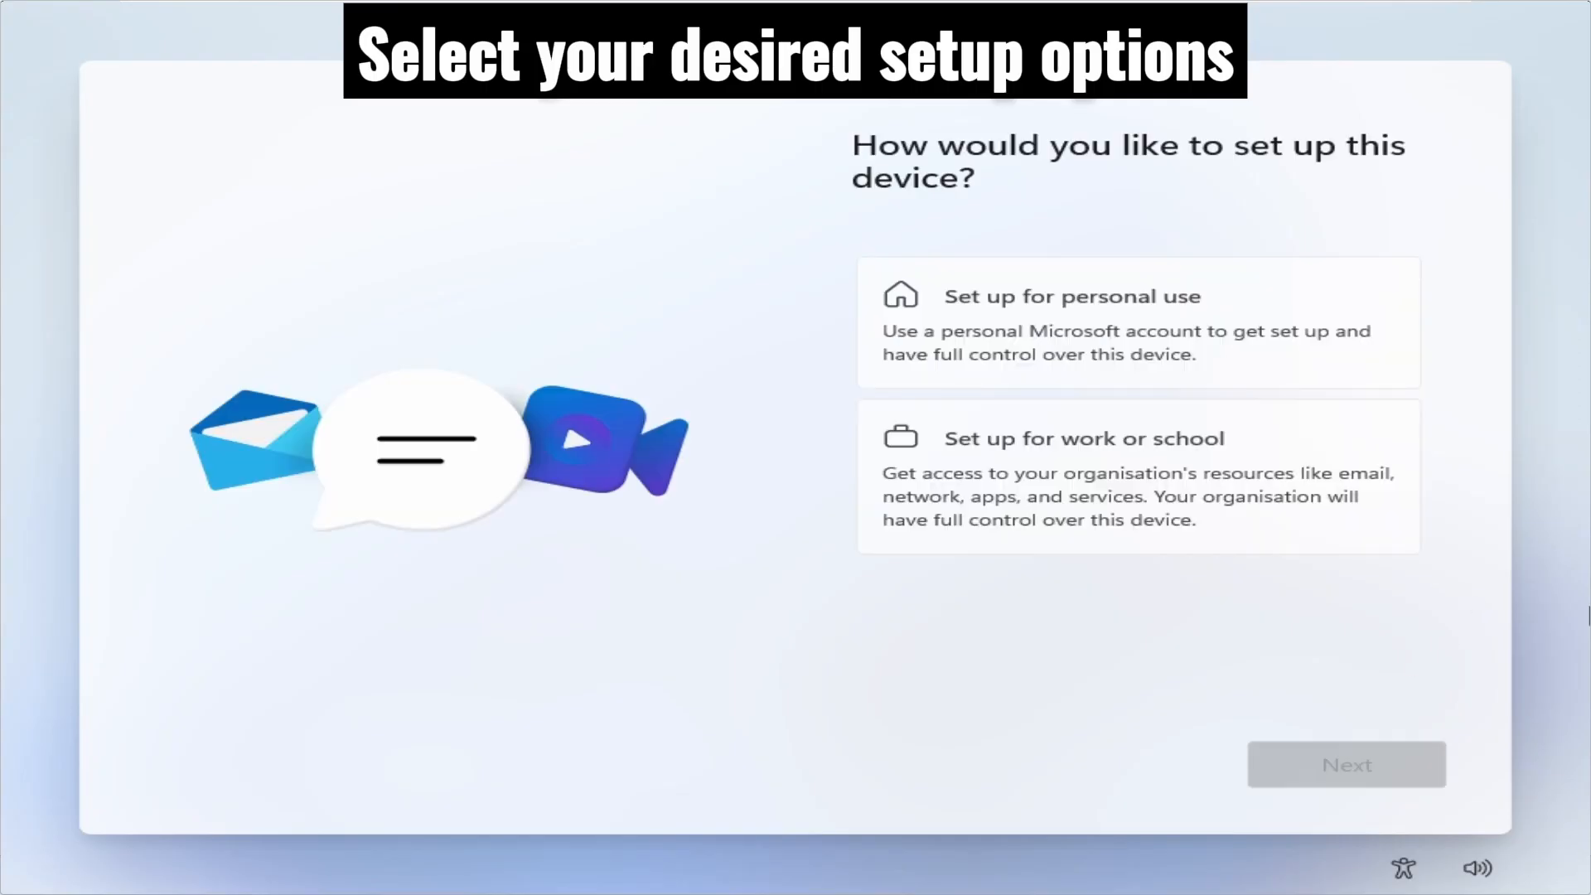
{"action": "left_click", "coordinate": [1210, 498]}
{"action": "left_click", "coordinate": [1303, 763]}
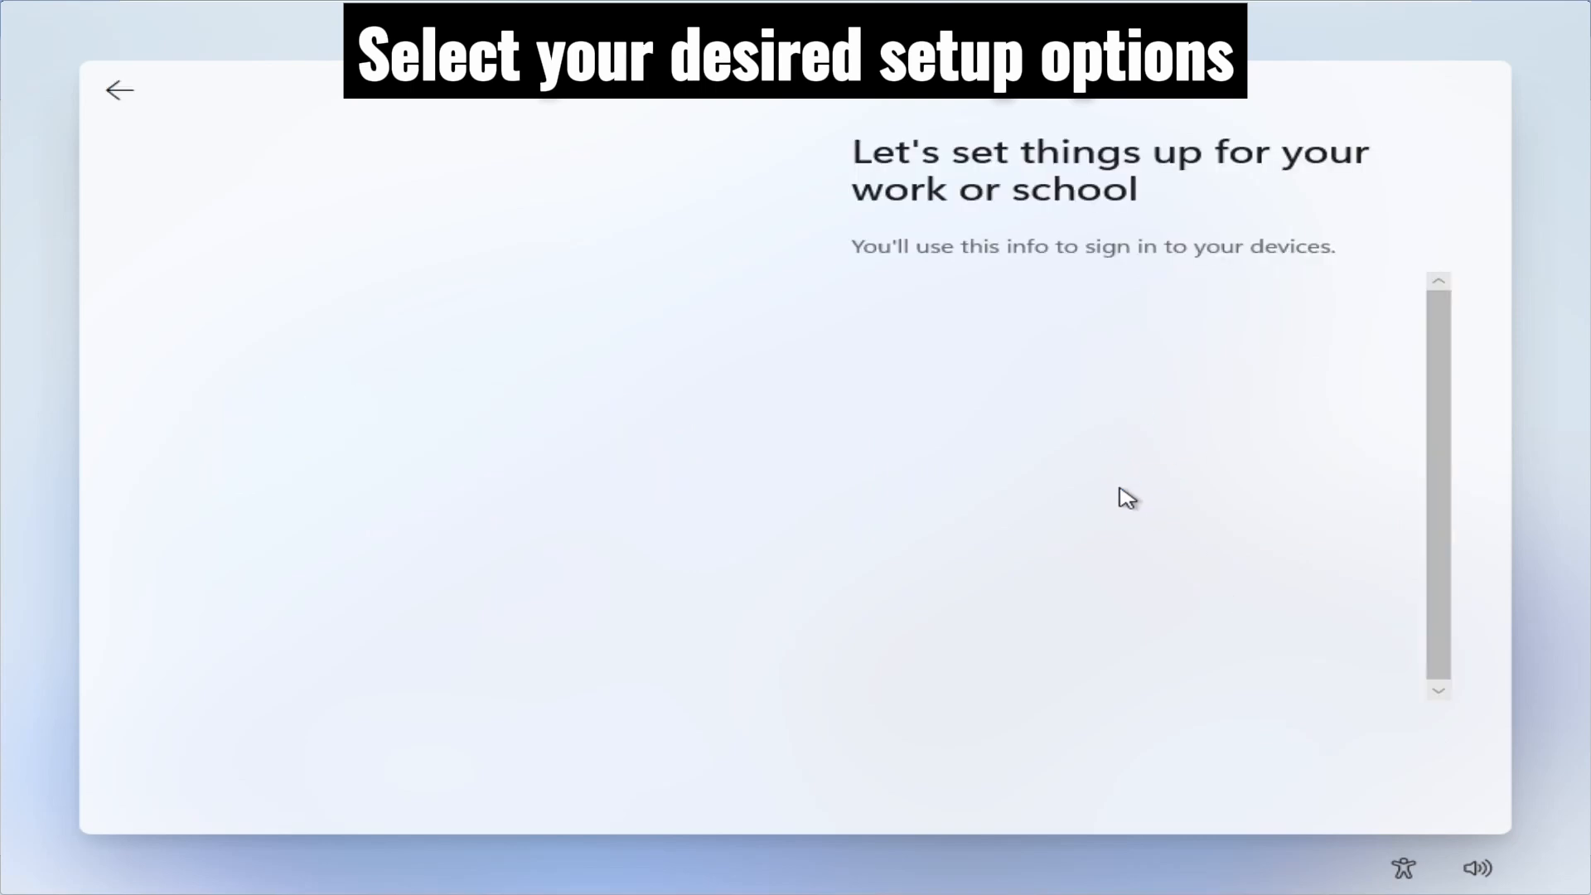
Choose Domain join instead from the sign-in options and enter Tech Simplified as the local account name.
{"action": "left_click", "coordinate": [920, 469]}
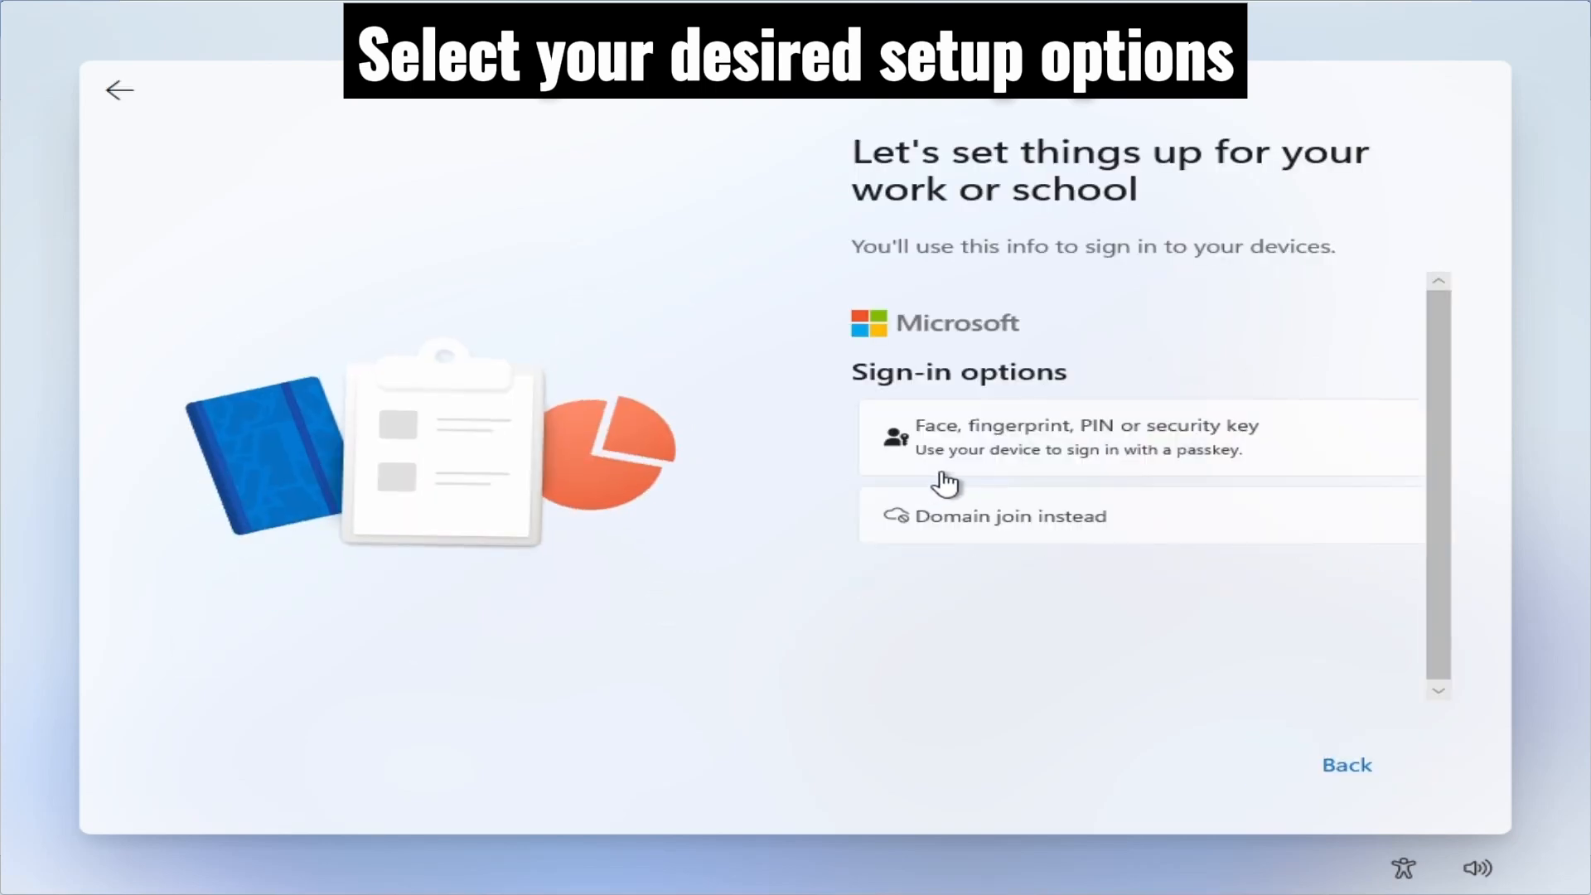
{"action": "left_click", "coordinate": [957, 522]}
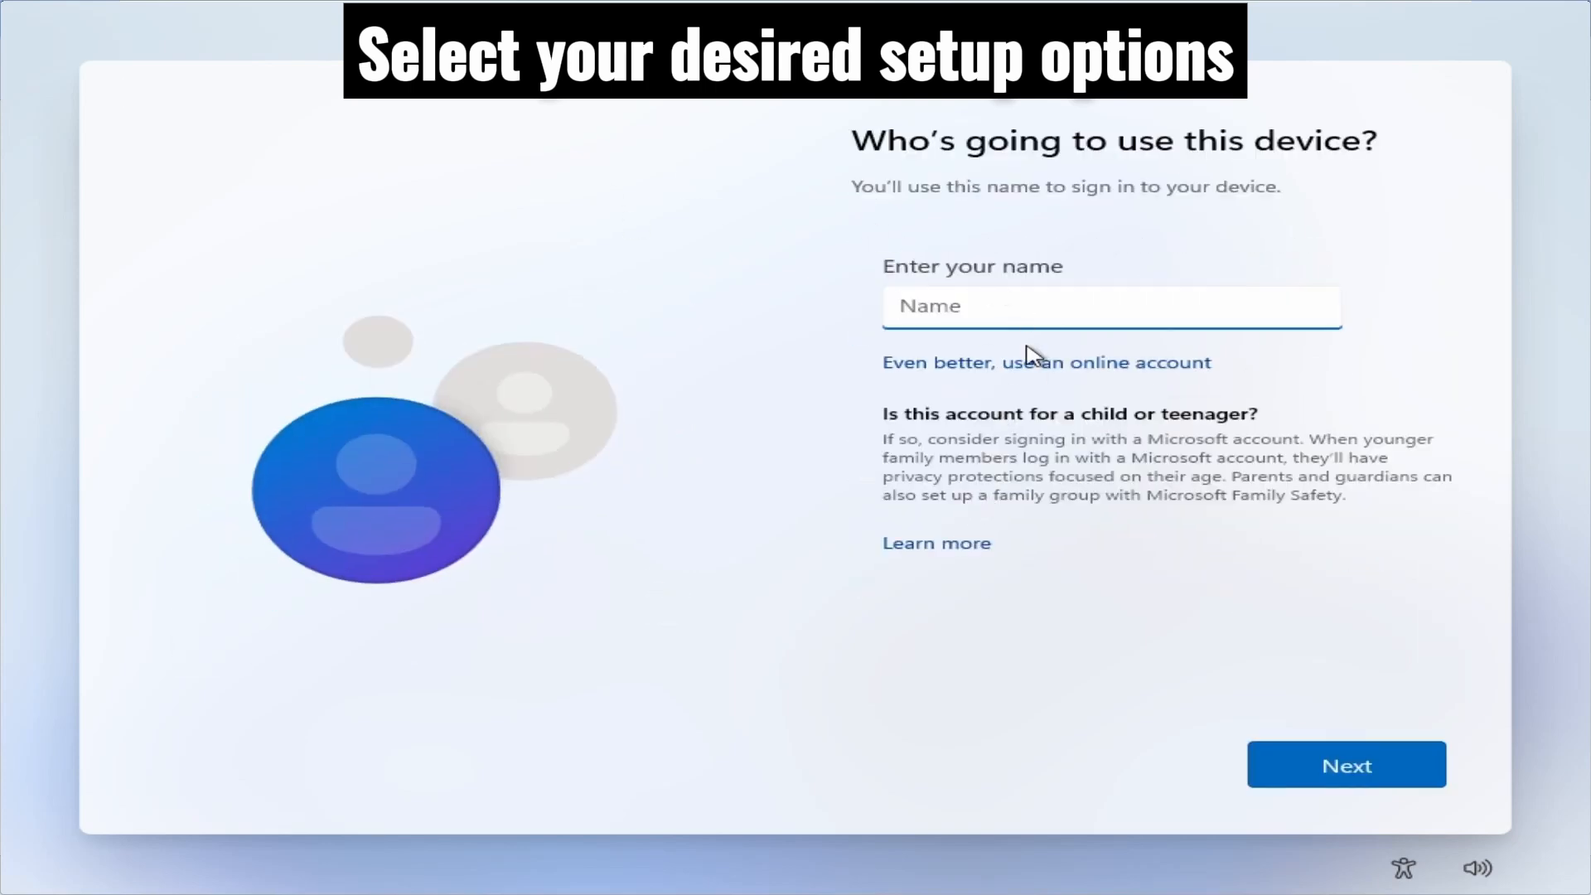
{"action": "type", "text": "Tech Simplified"}
{"action": "key", "text": "Return"}
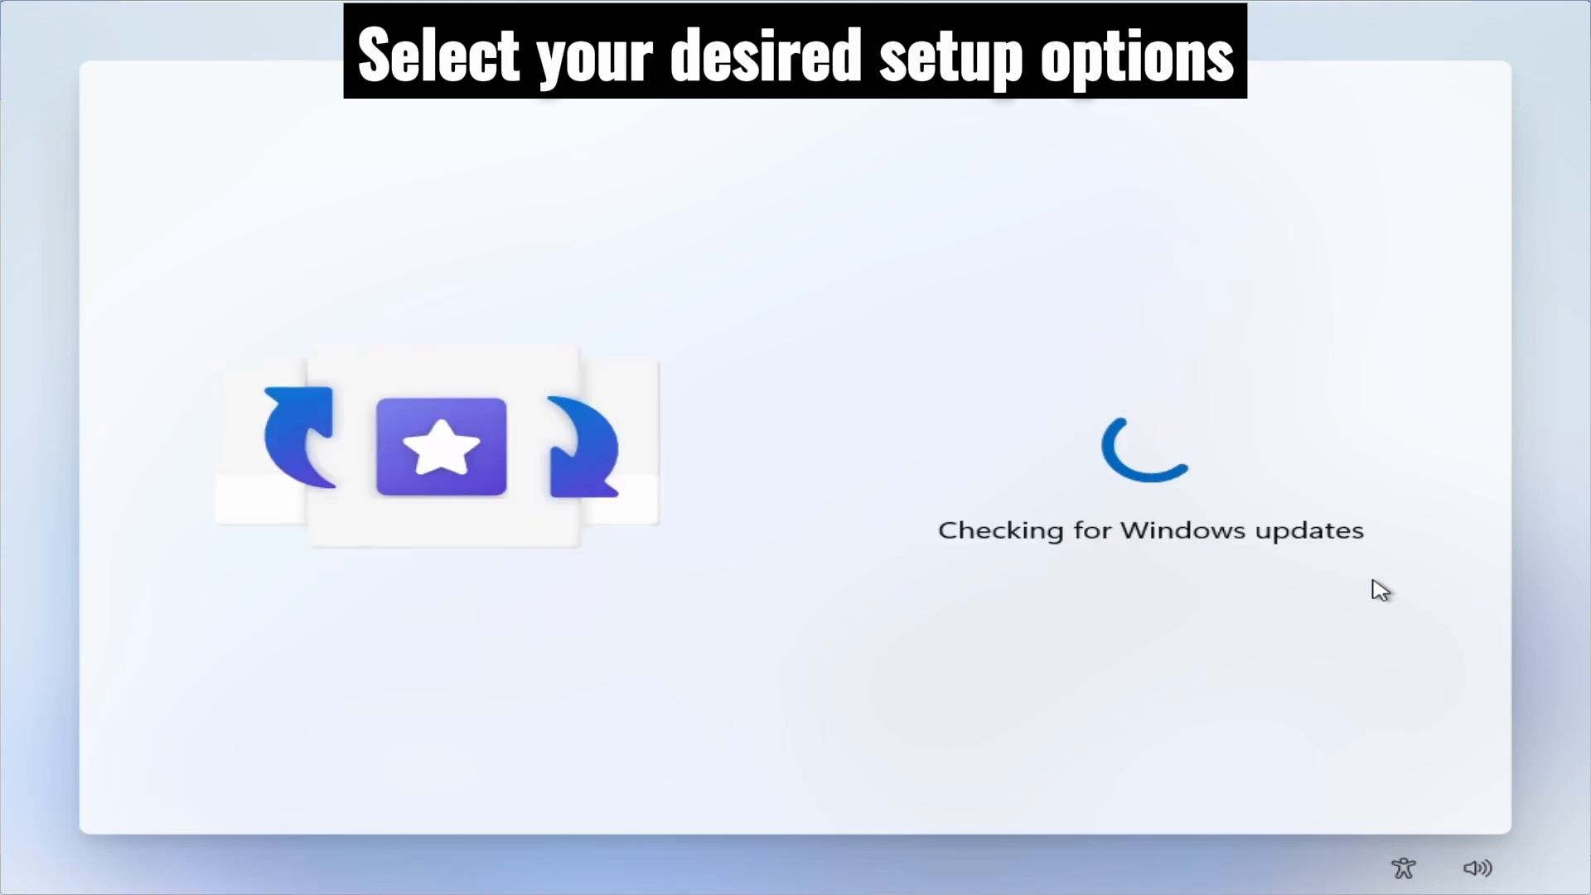